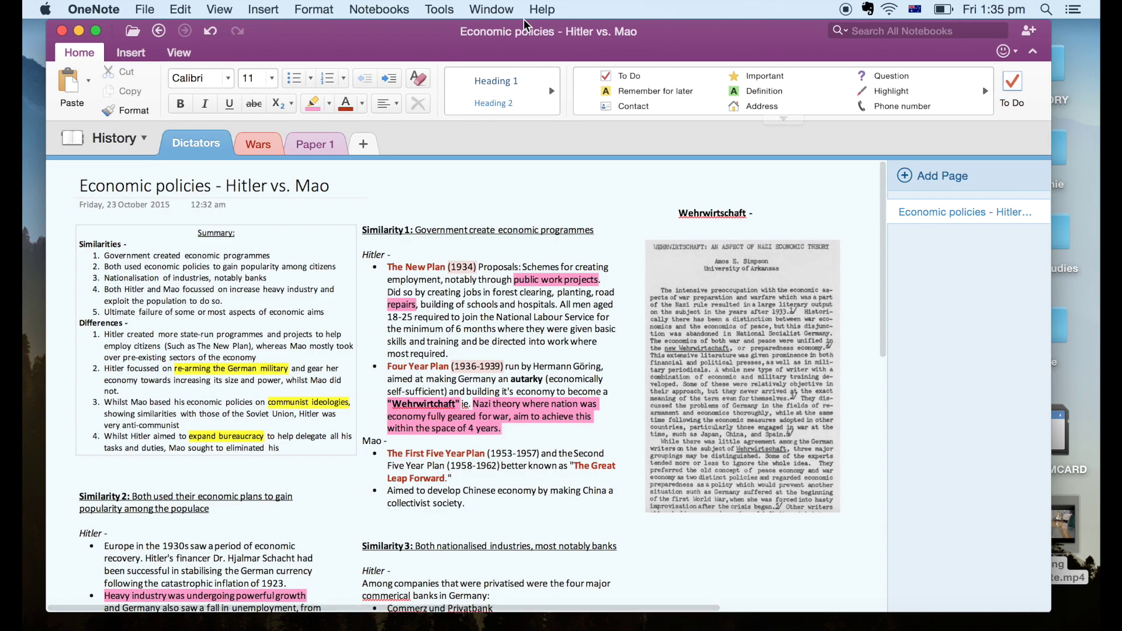
Nudge the OneNote window into position and widen it slightly.
drag(523, 18, 517, 19)
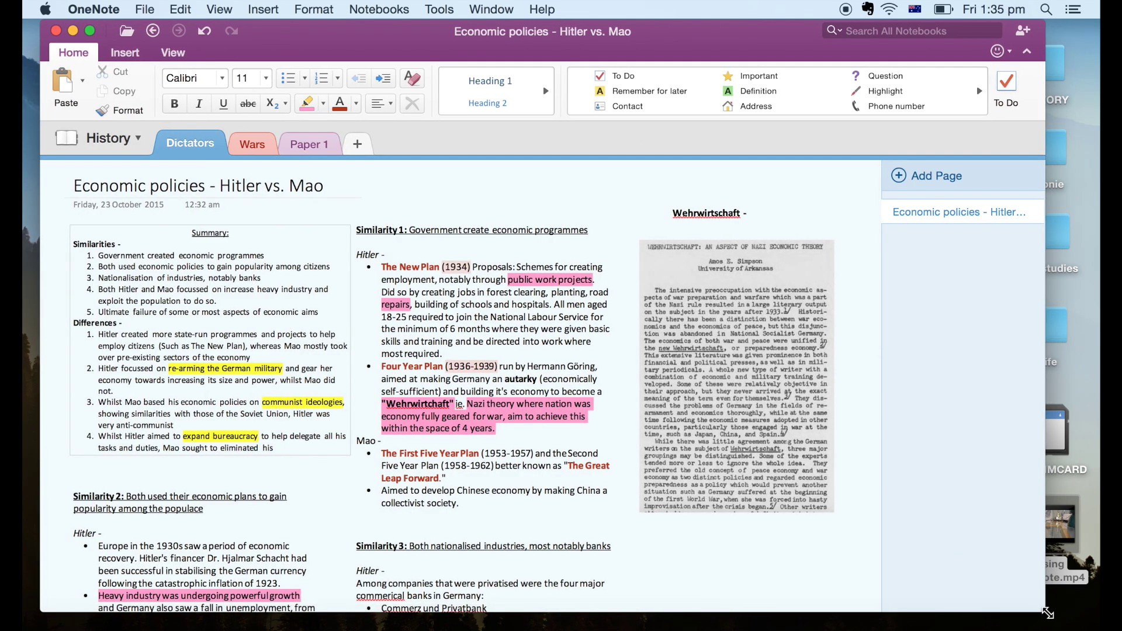
drag(1045, 611, 1067, 614)
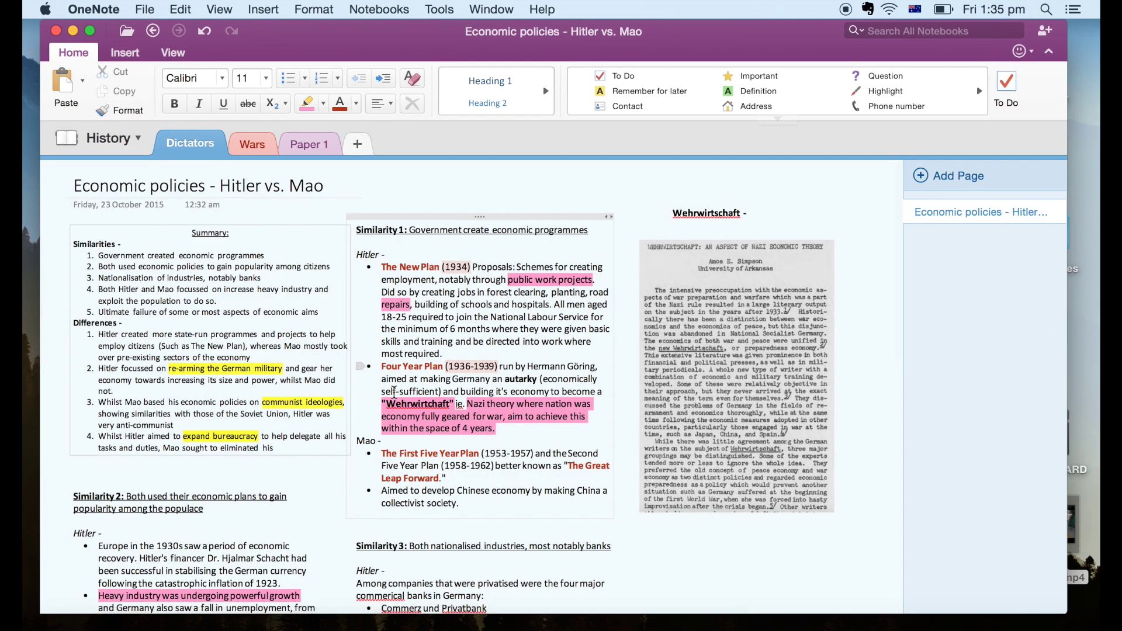
scroll(393, 390, down, 1)
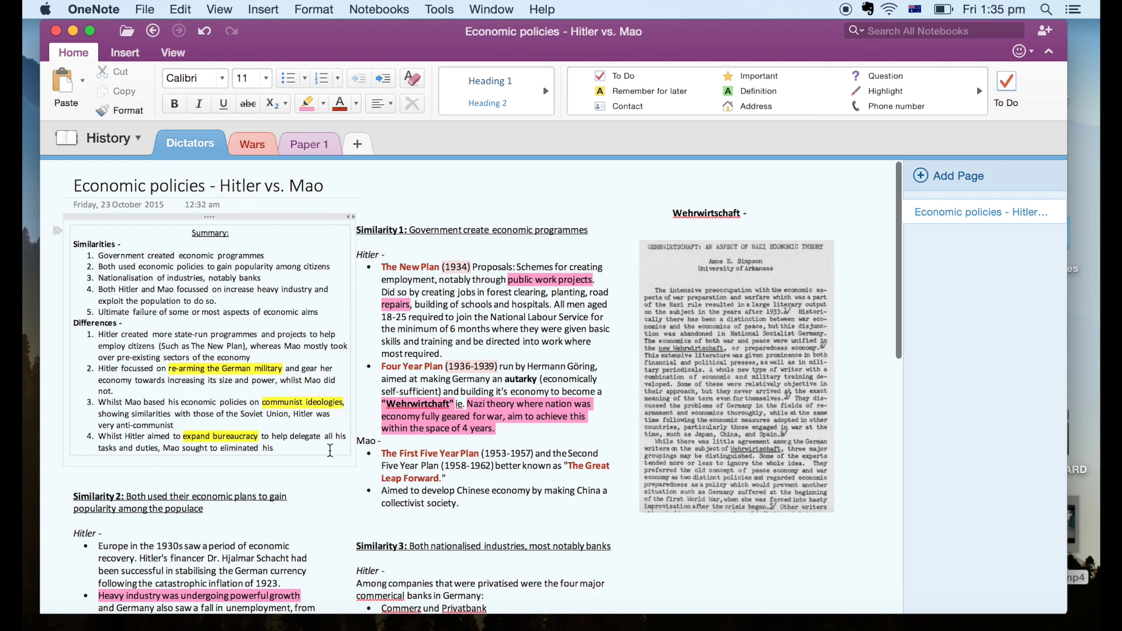
drag(510, 26, 516, 25)
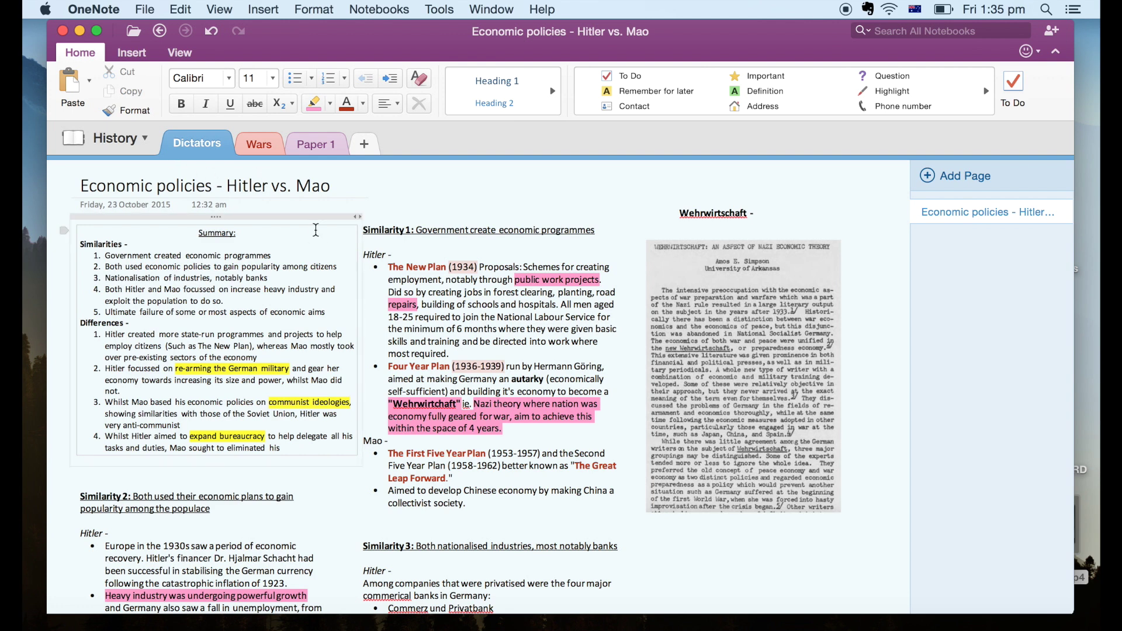
Run Sync All Notebooks from the File menu so History is current.
click(155, 5)
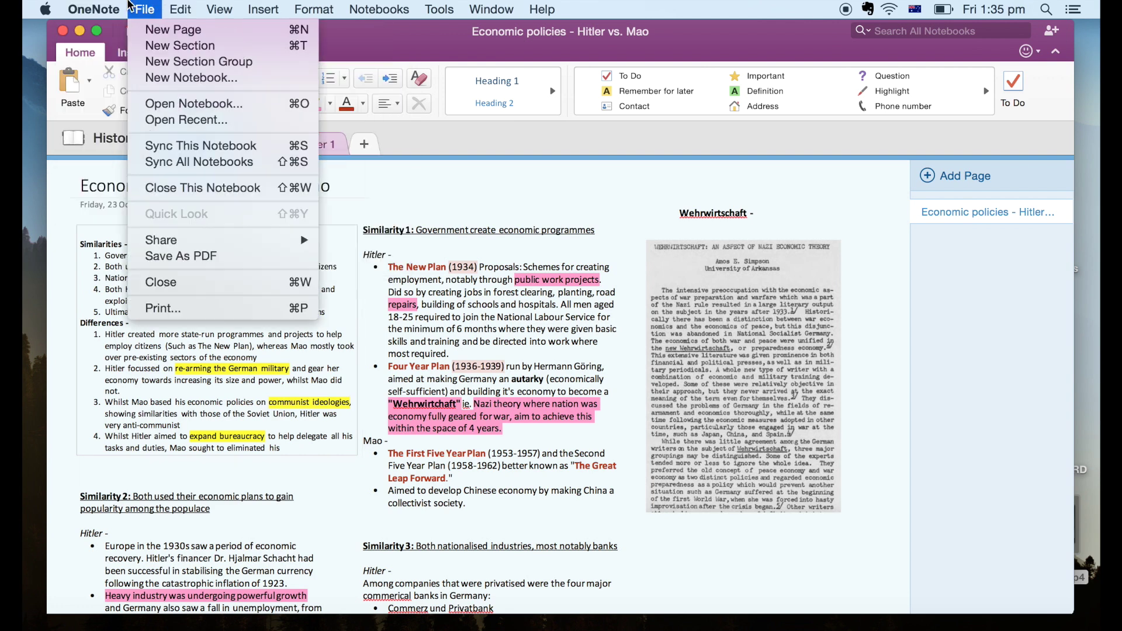
click(184, 163)
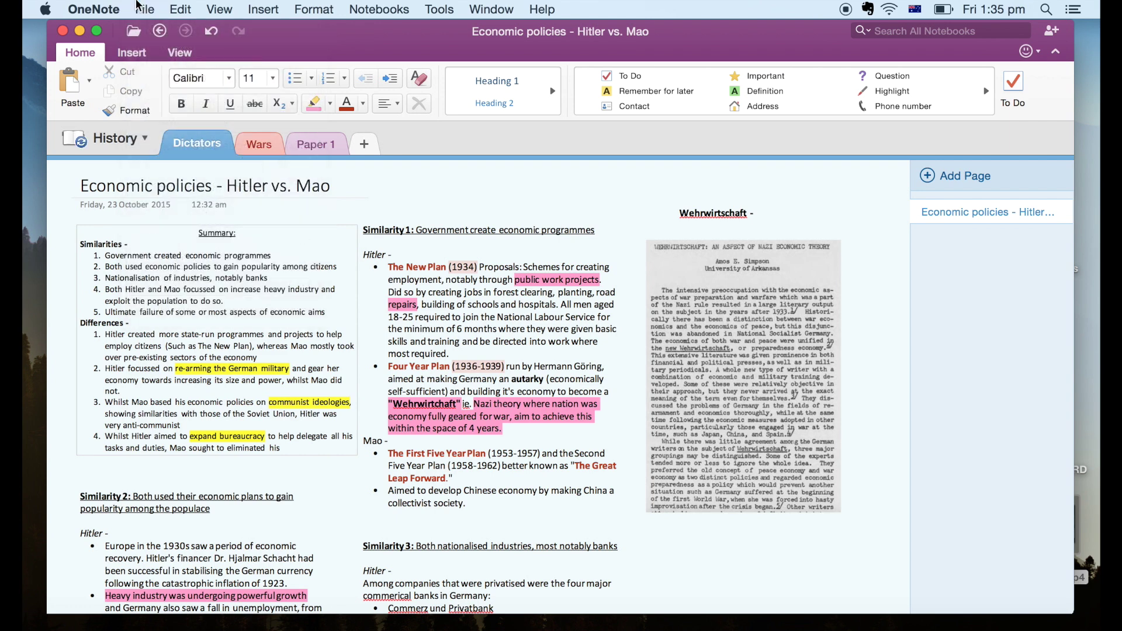
click(142, 53)
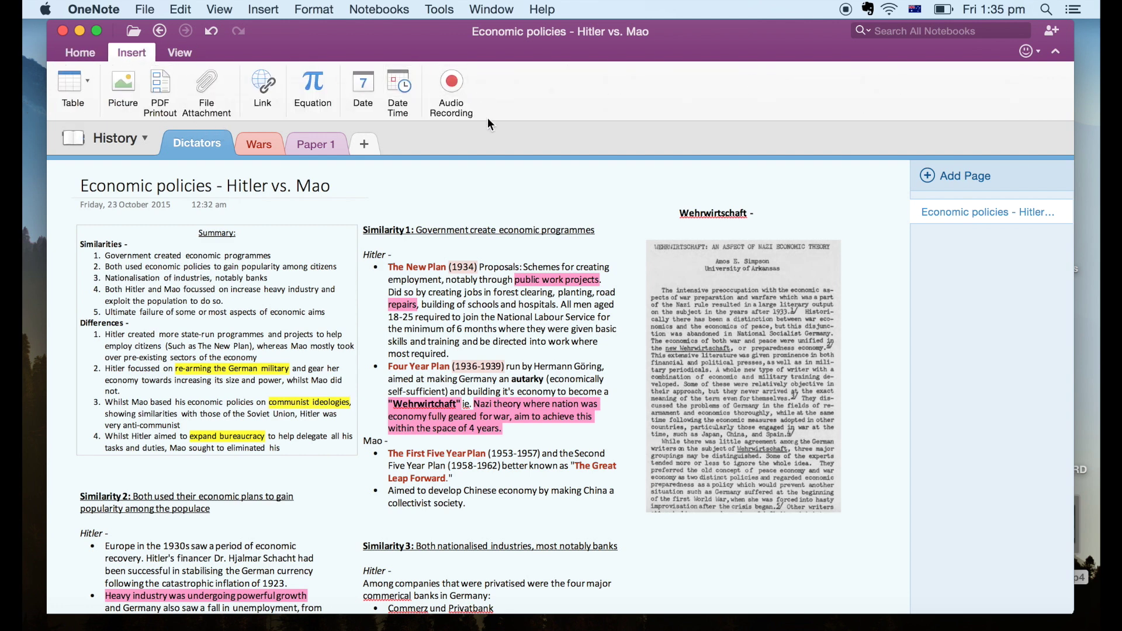
click(72, 51)
click(135, 7)
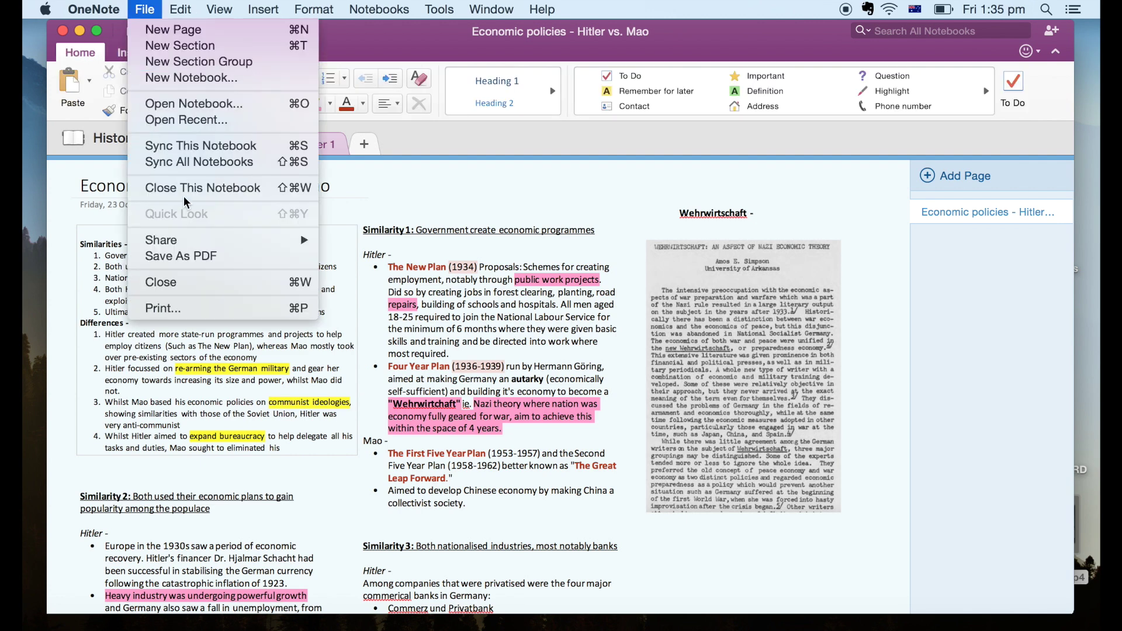
click(419, 221)
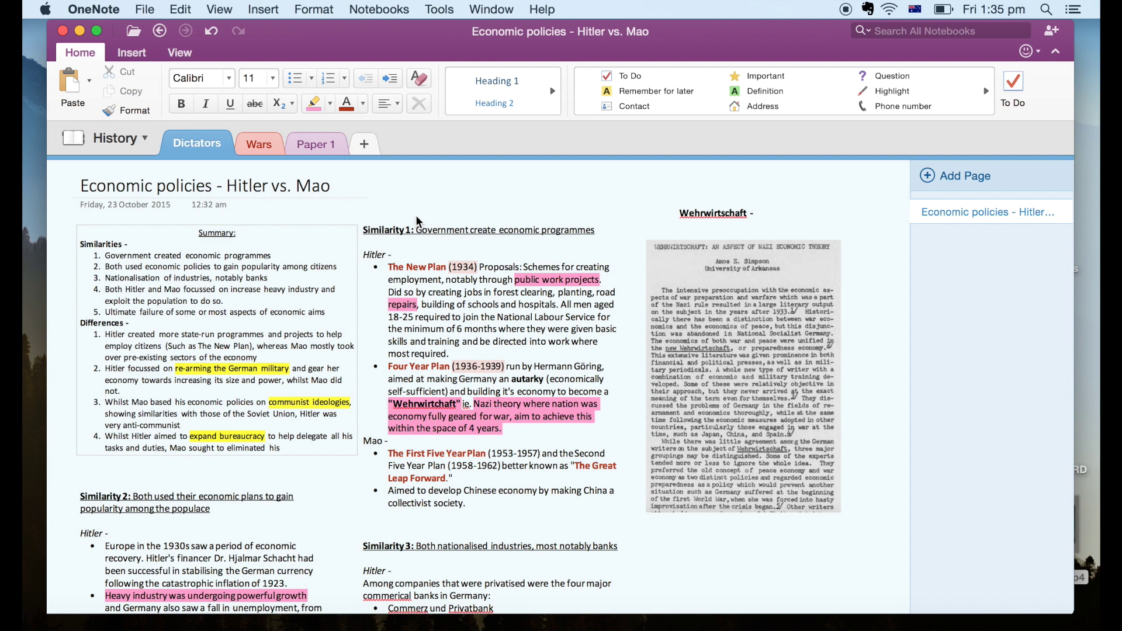
scroll(418, 221, down, 3)
scroll(418, 220, up, 3)
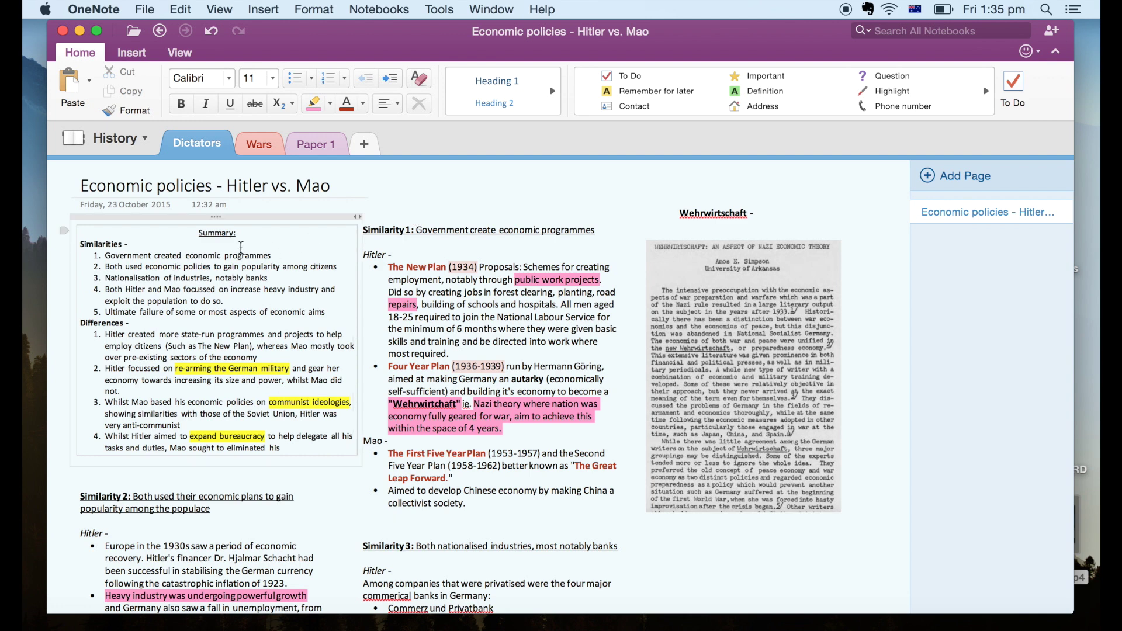
Switch to the Personal notebook and back to History's Dictators section.
click(132, 142)
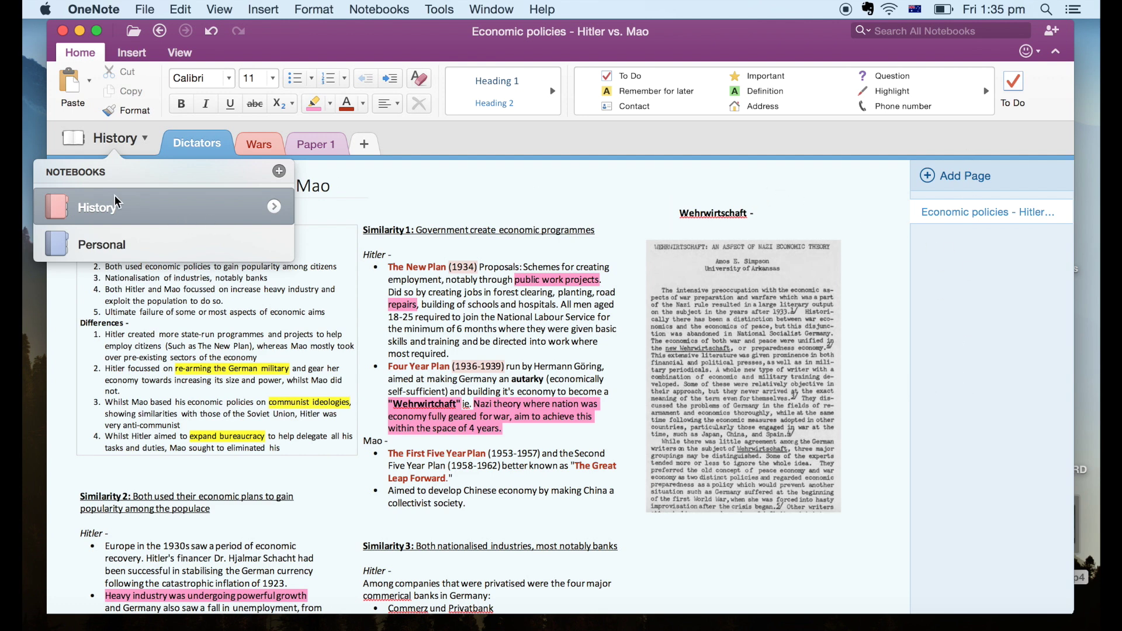
click(115, 244)
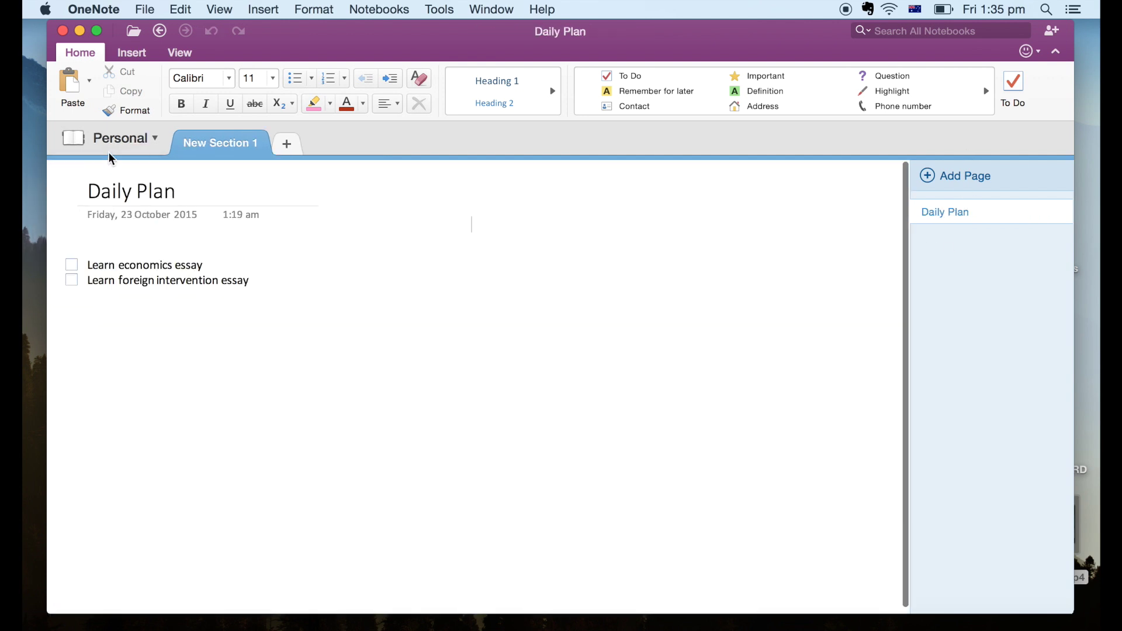
click(109, 141)
click(99, 208)
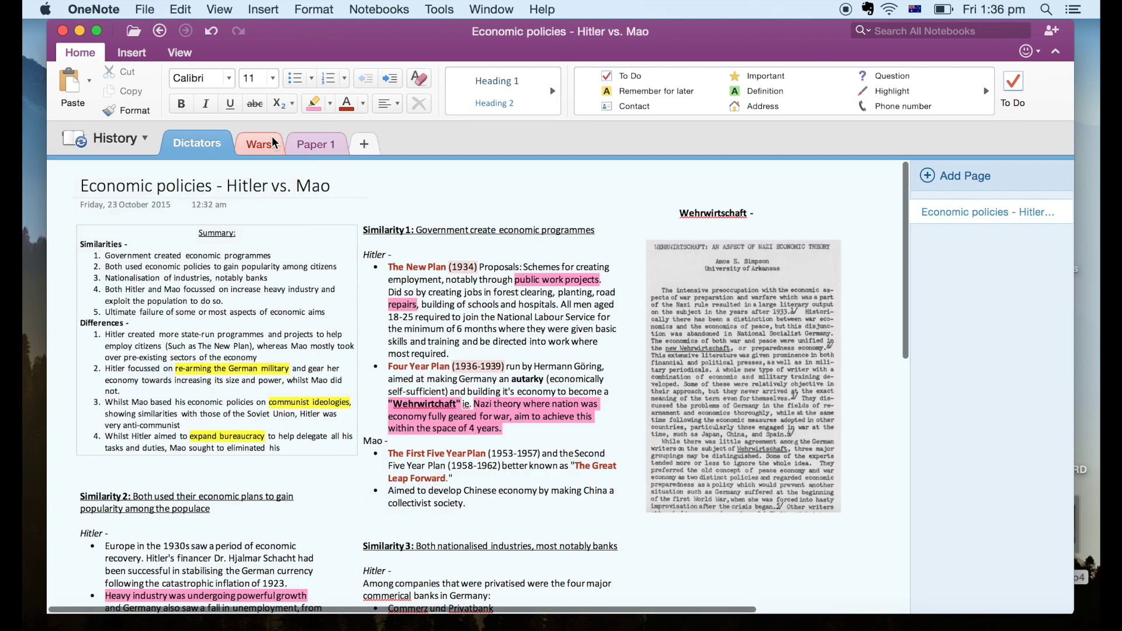
click(272, 142)
click(199, 144)
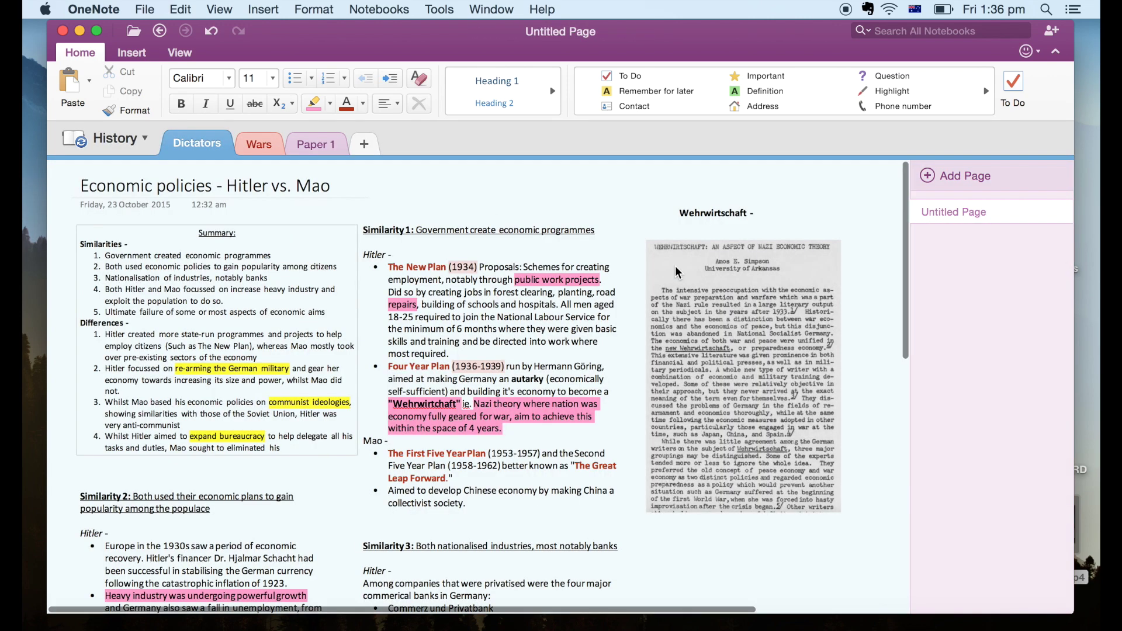
Add pages 'lecture 2' and 'lecture 3', then reopen the Economic policies page.
click(931, 175)
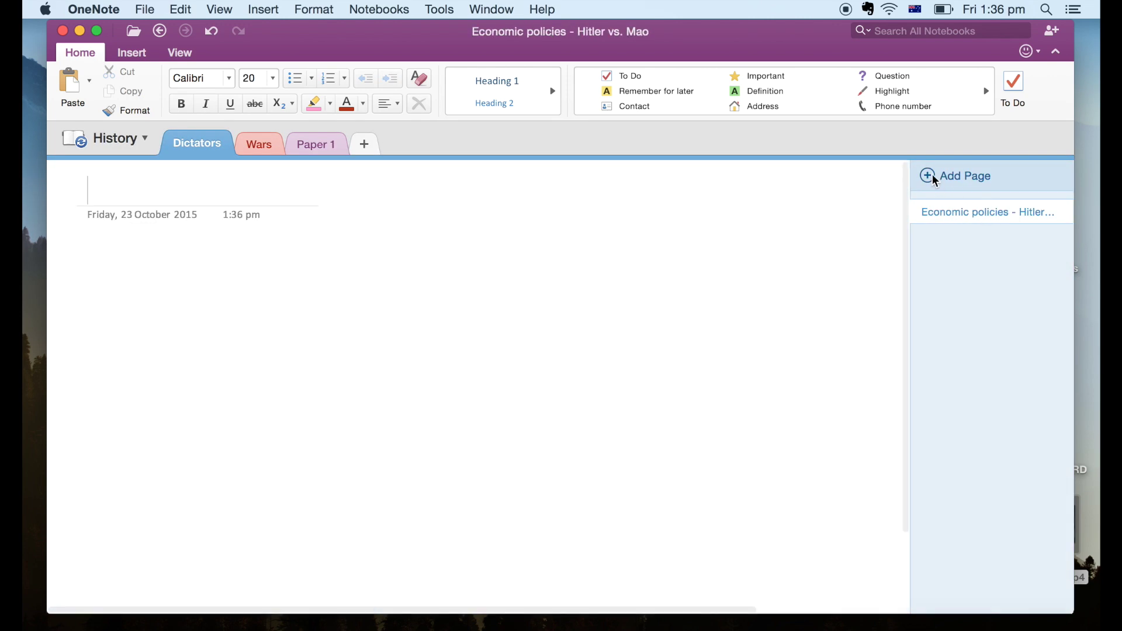
text(lecture 2)
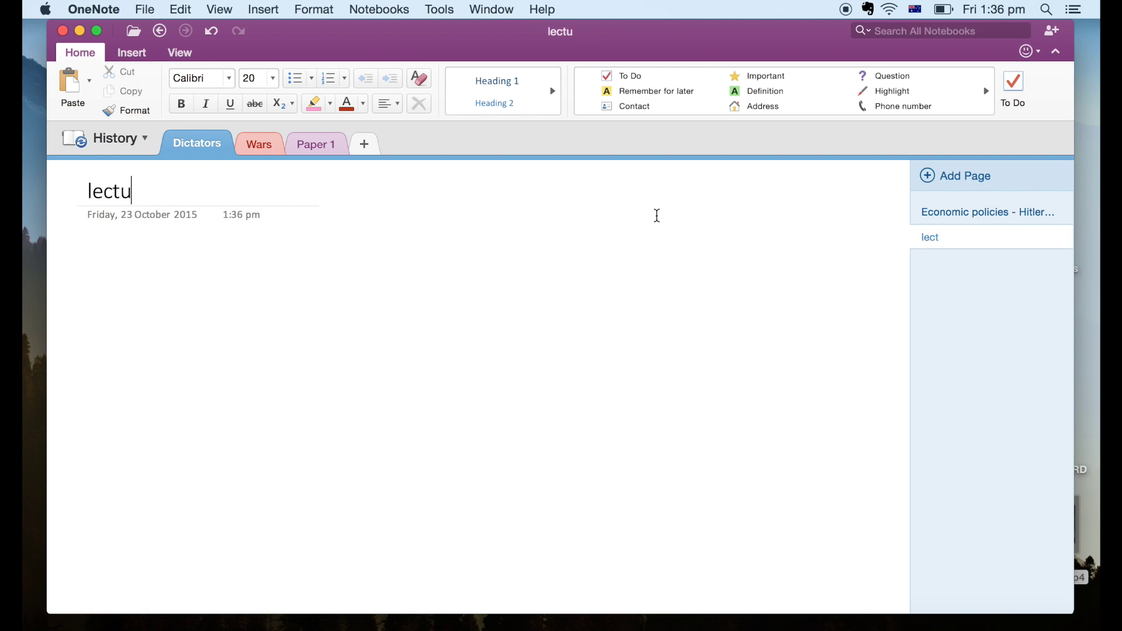
click(945, 174)
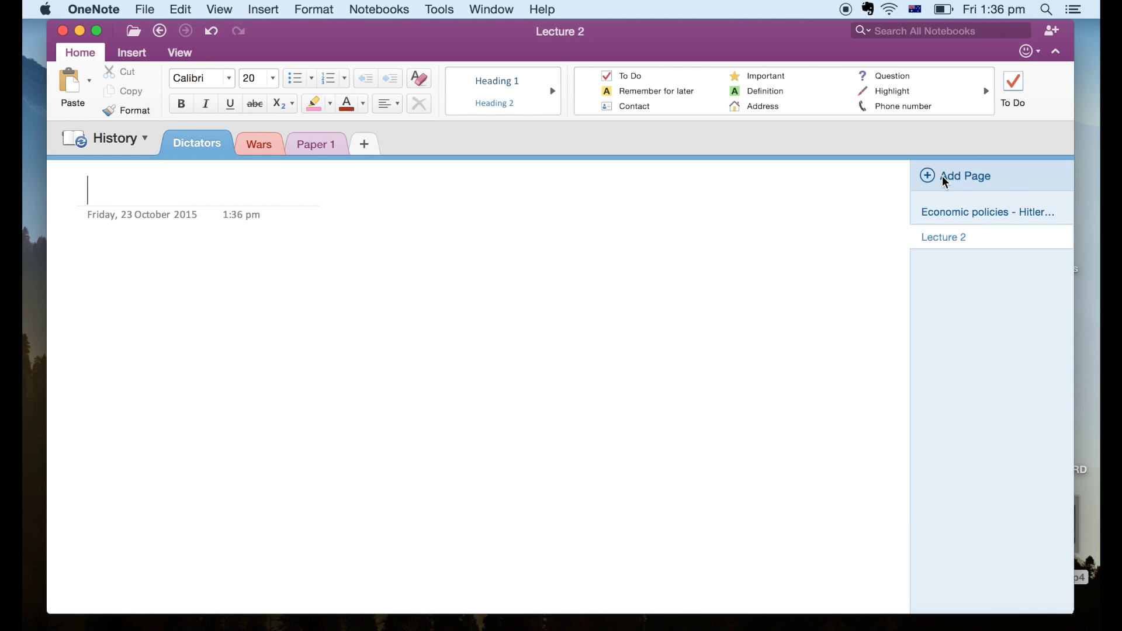
text(lecture 3)
key(Return)
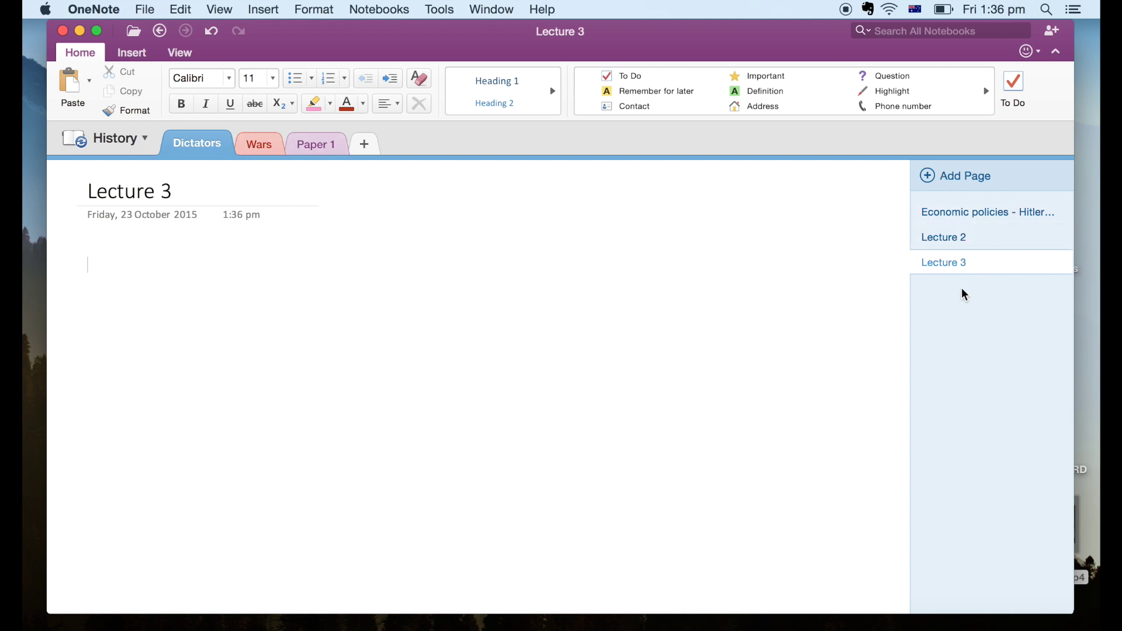
click(950, 216)
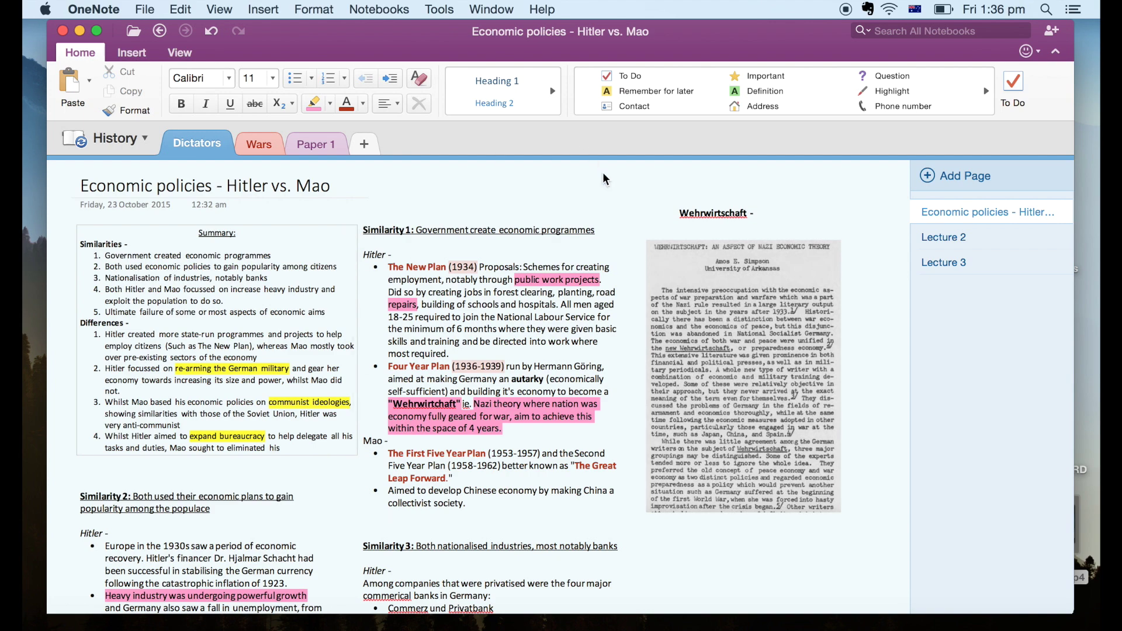
Place two free notes on the page reading 'lalalalalla' and 'hellooo'.
scroll(675, 268, down, 12)
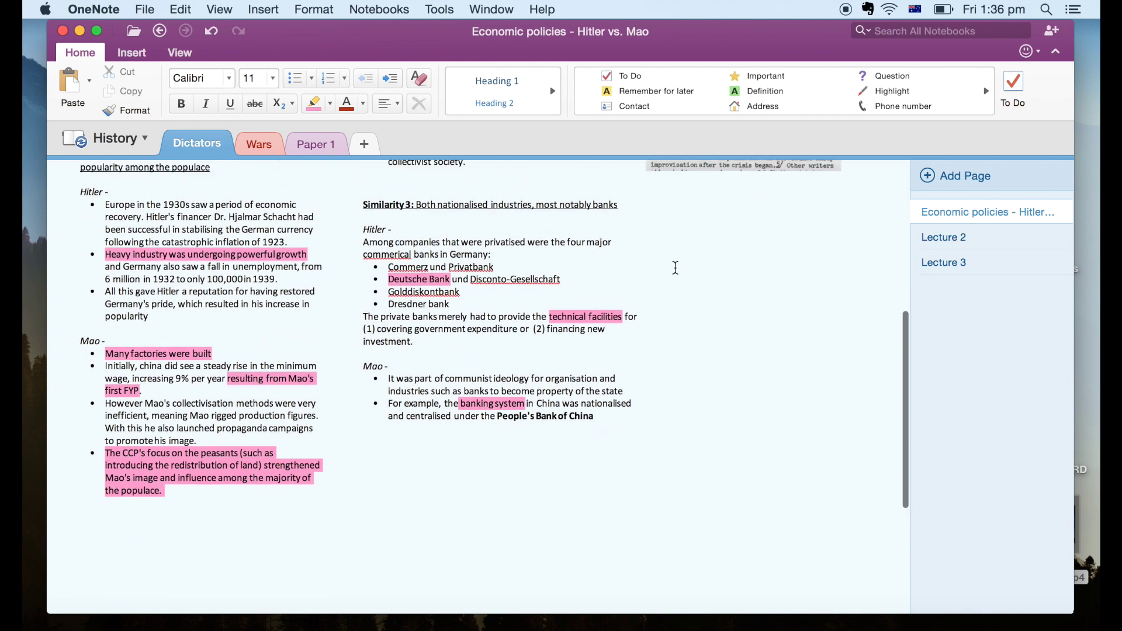
scroll(712, 255, up, 1)
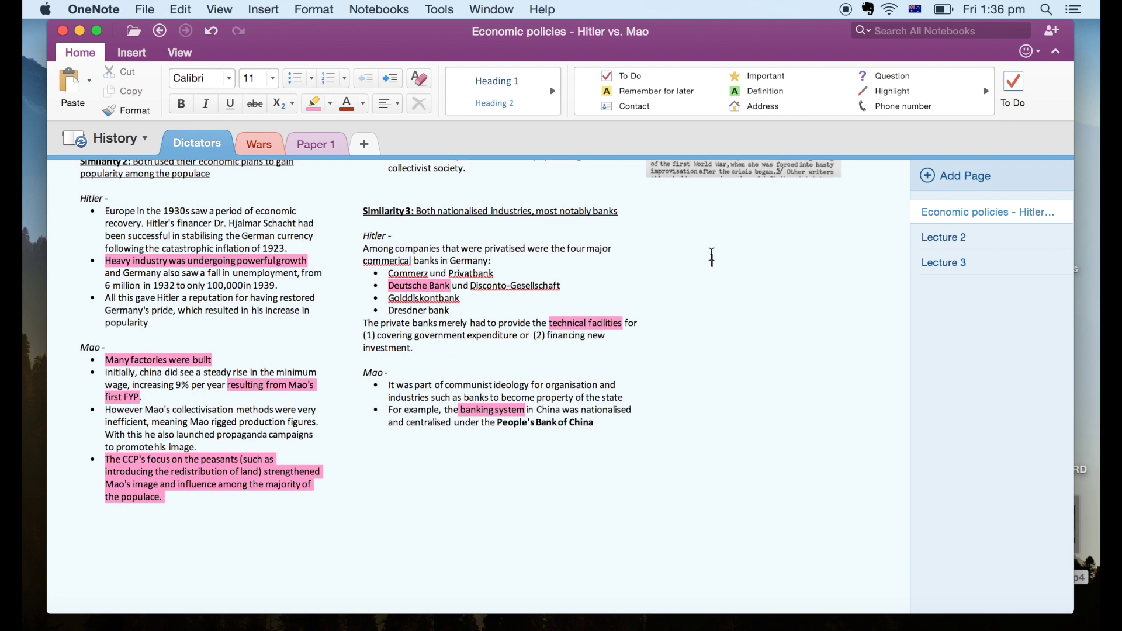
click(711, 257)
text(lalalalalla)
click(783, 384)
text(helloooo)
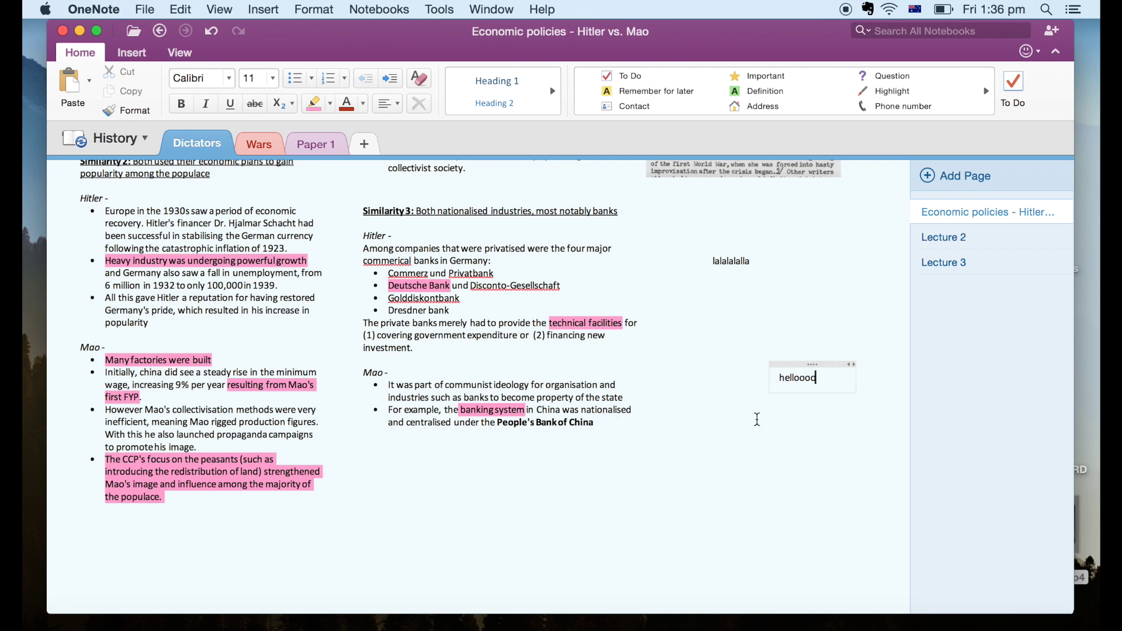
click(796, 329)
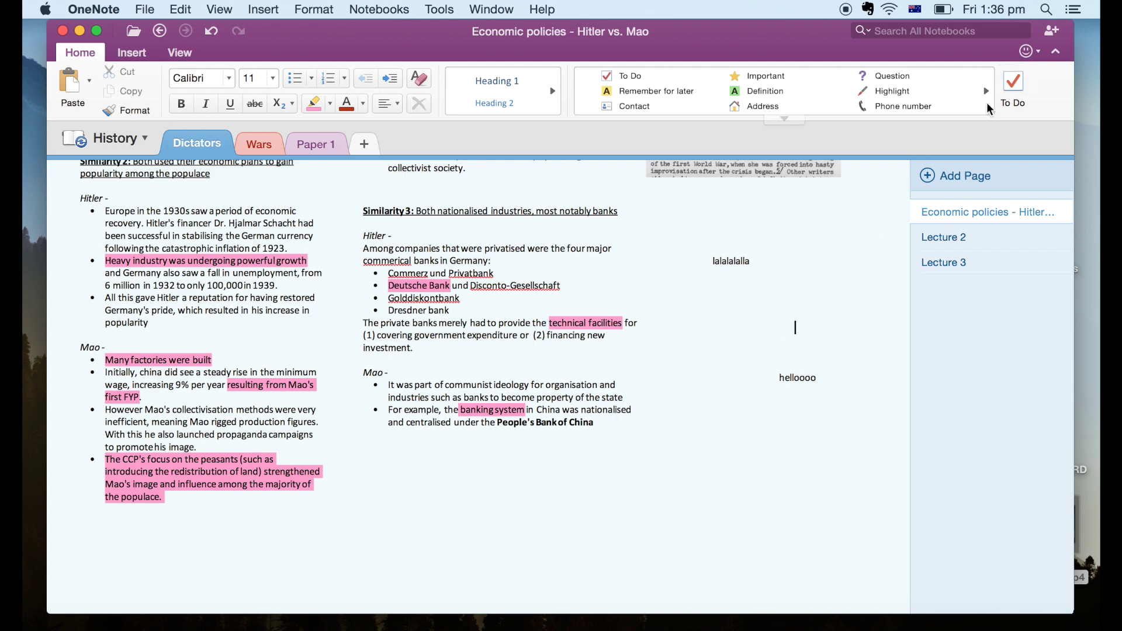
Page the Tags gallery back to To Do, Important and Question.
scroll(987, 105, down, 4)
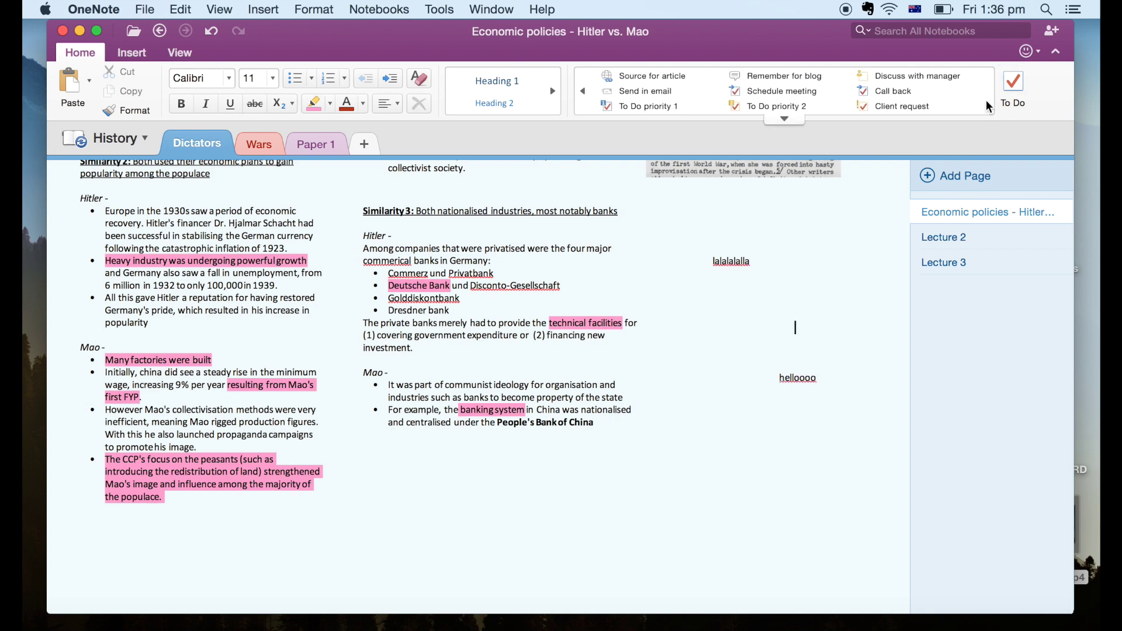
click(583, 92)
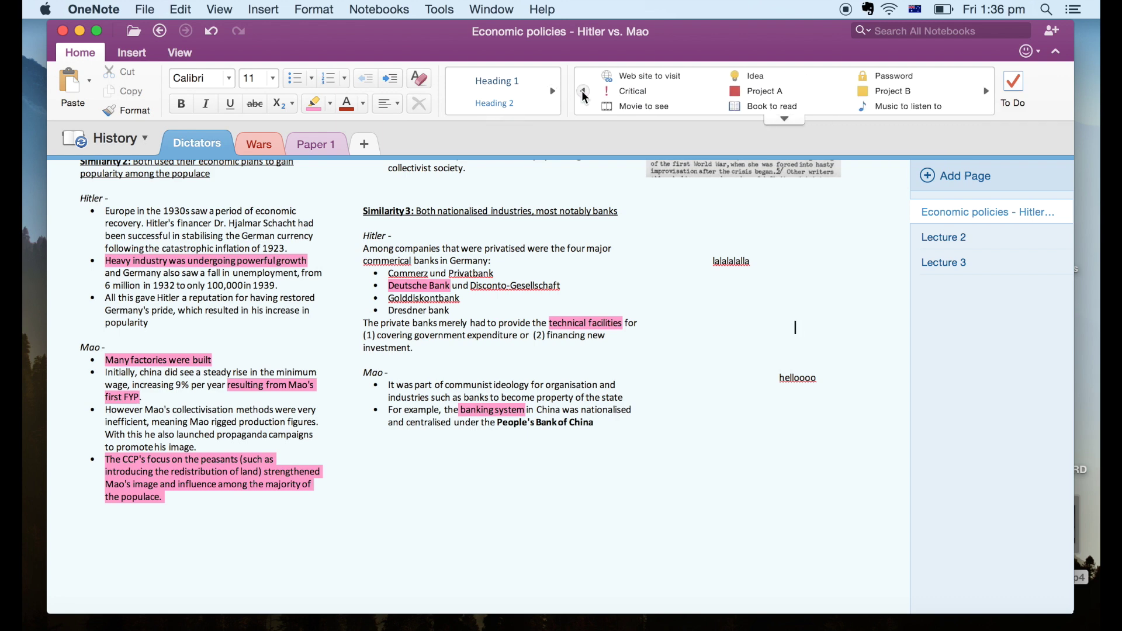
click(584, 93)
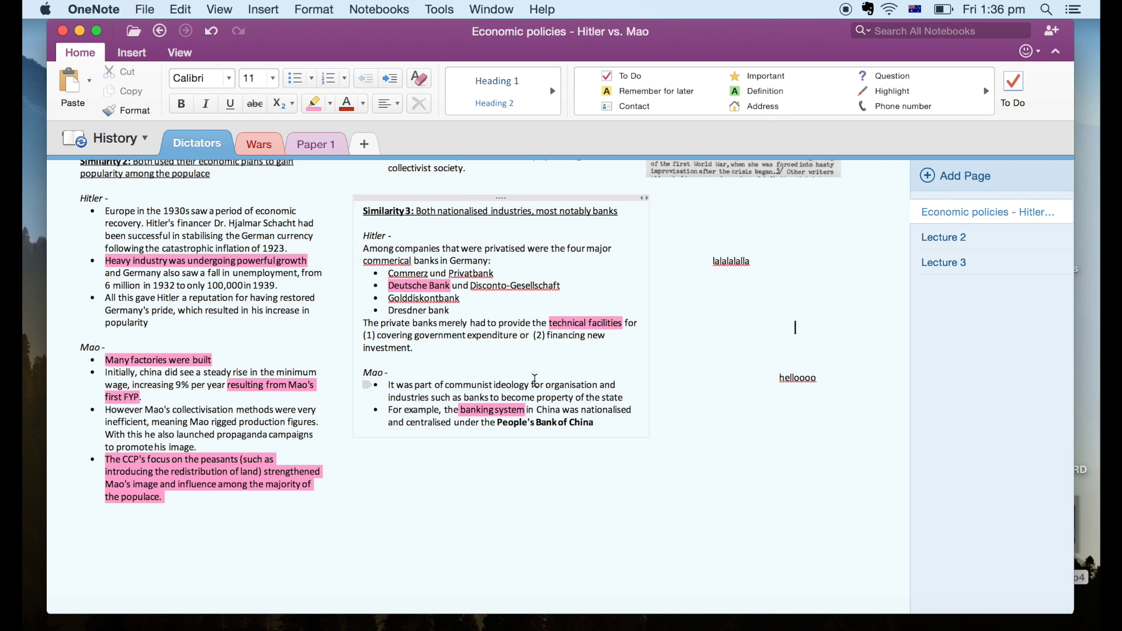
Insert the date and time stamp 23/10/2015 1:36 pm on the page.
click(133, 52)
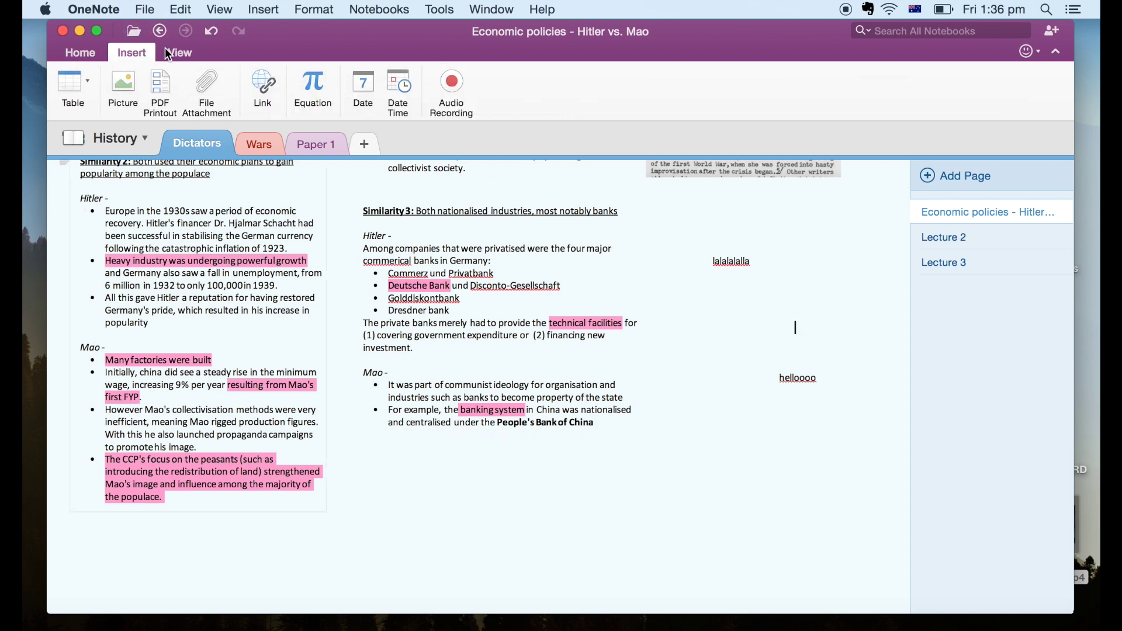
click(363, 87)
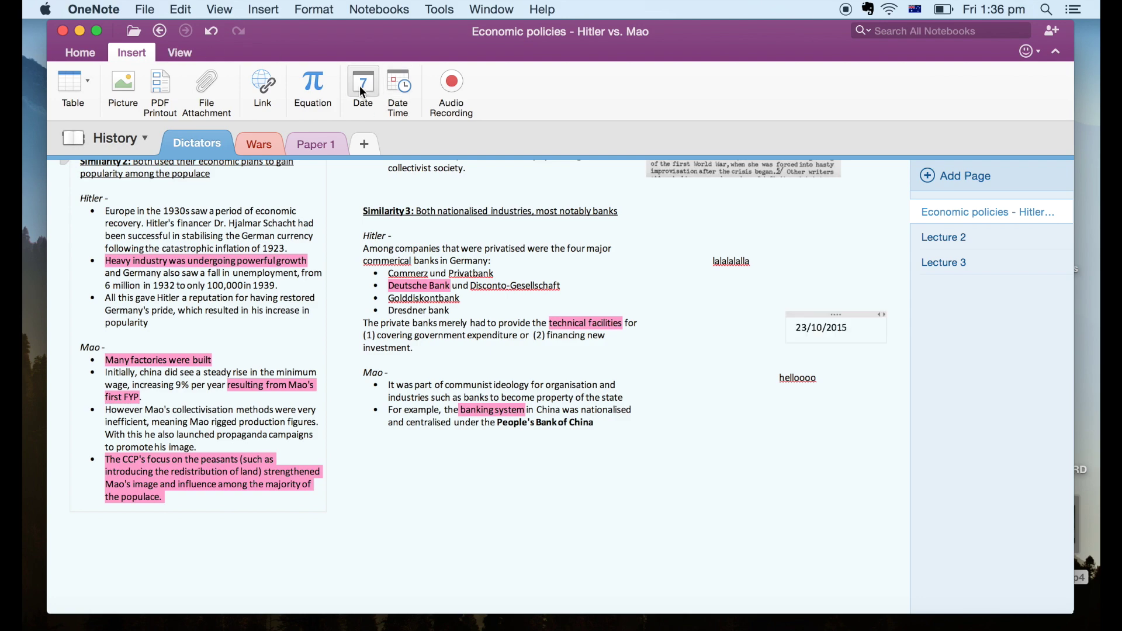
click(398, 90)
Check the View Paper Color choices, leaving the page background white.
click(182, 146)
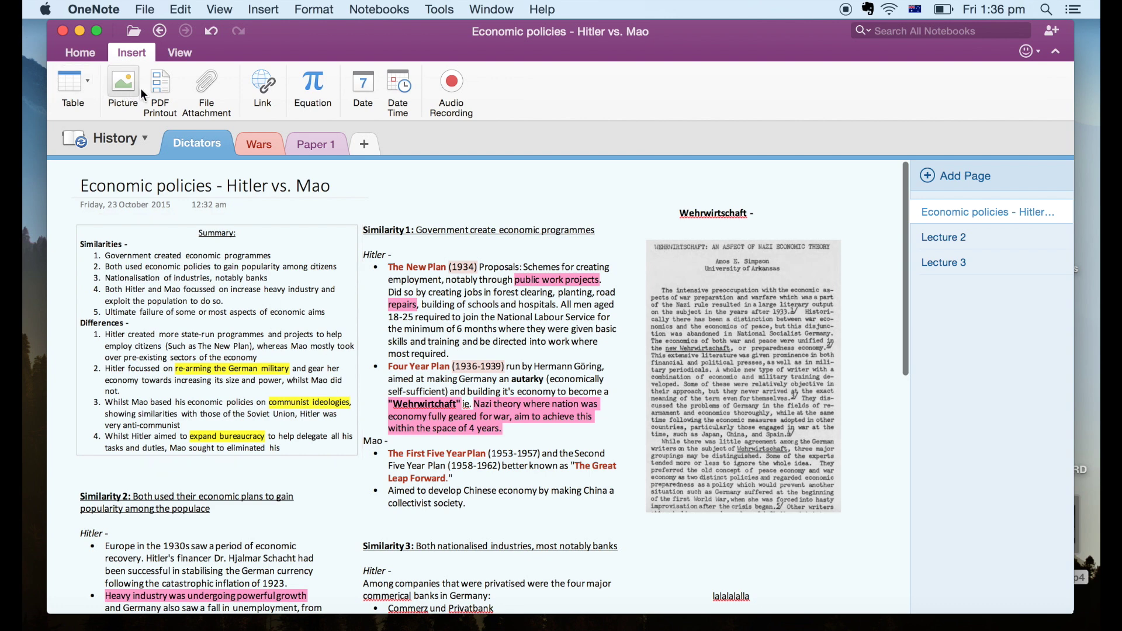
click(180, 53)
click(69, 81)
click(97, 155)
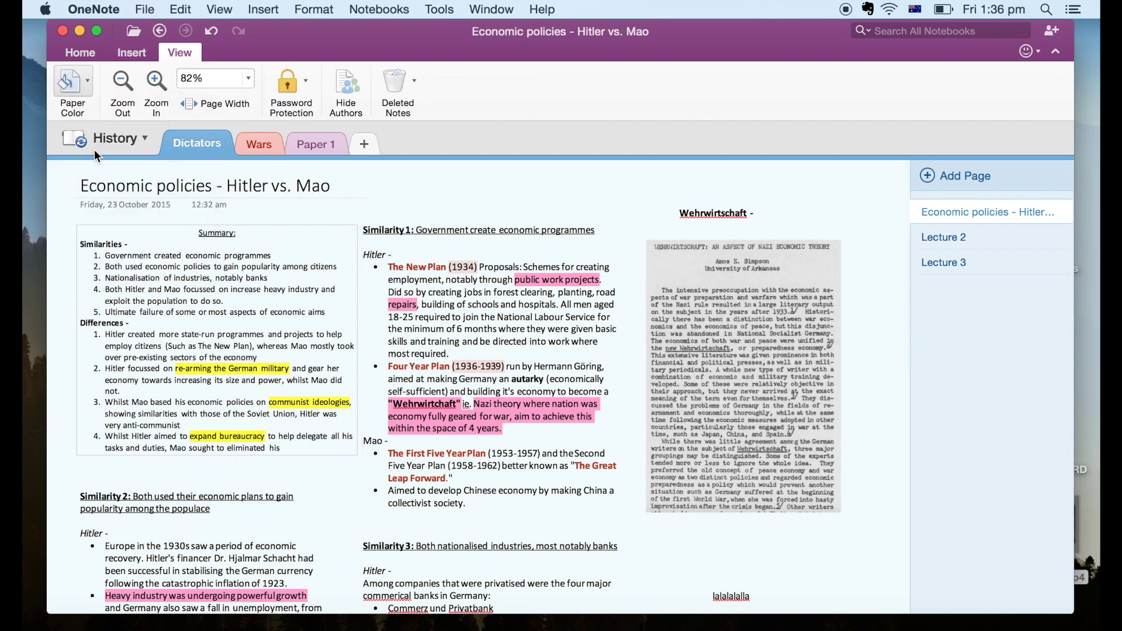
click(75, 97)
click(99, 153)
Start recording an audio clip, Audio 1, beside the date stamp.
click(131, 52)
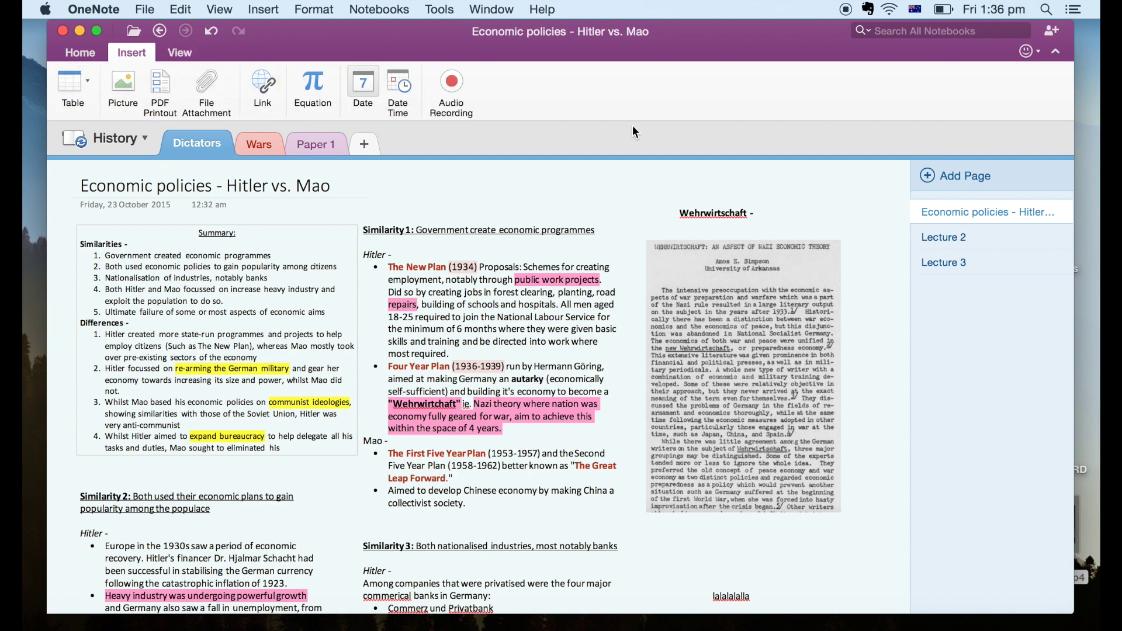
click(398, 94)
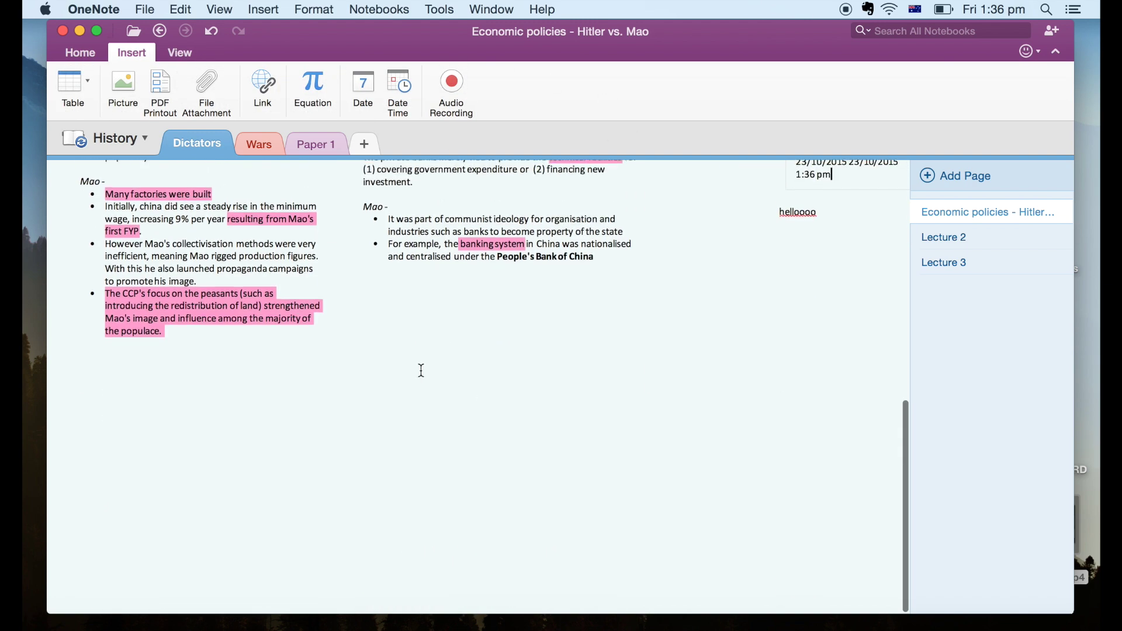
click(447, 85)
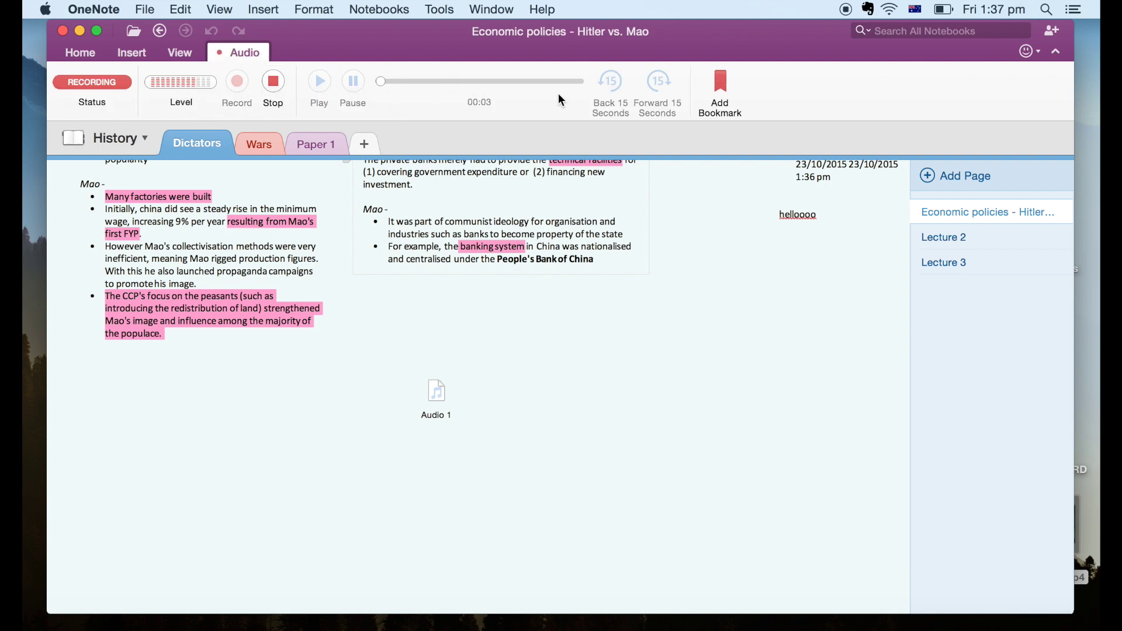
Stop the 5-second Audio 1 recording, move it under the Mao notes, and play it.
click(272, 82)
drag(437, 390, 449, 320)
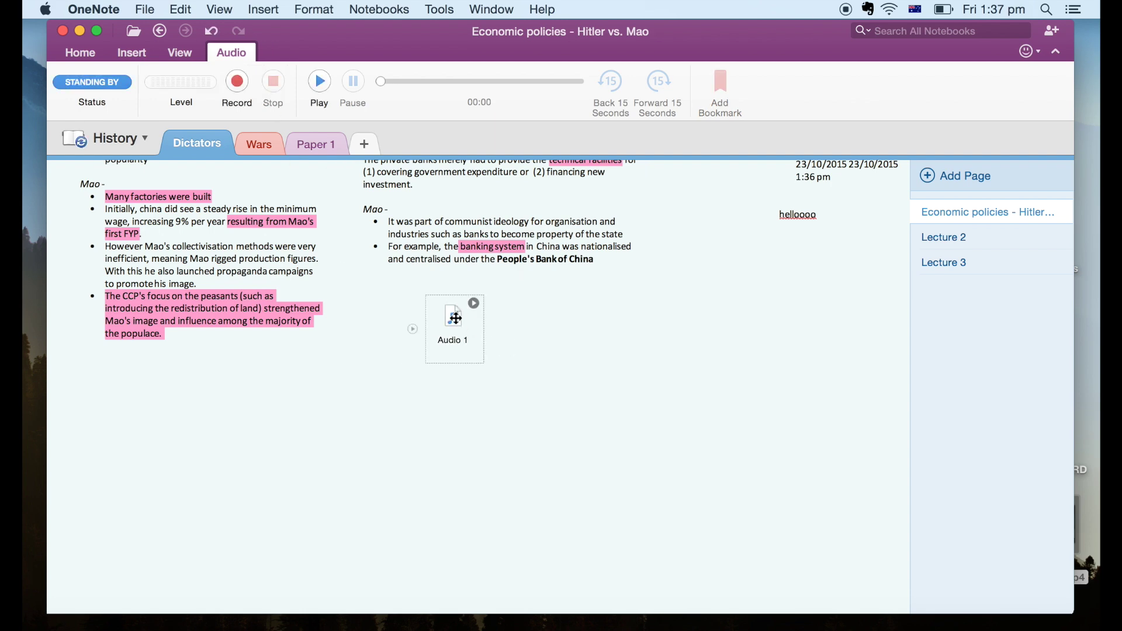
click(518, 318)
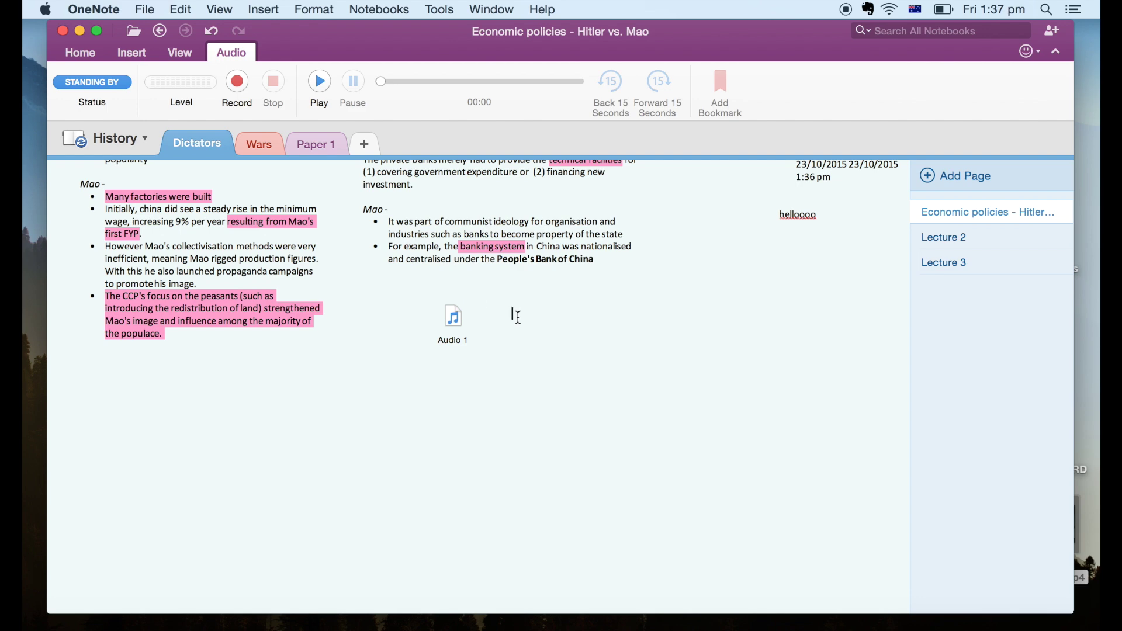
double_click(454, 321)
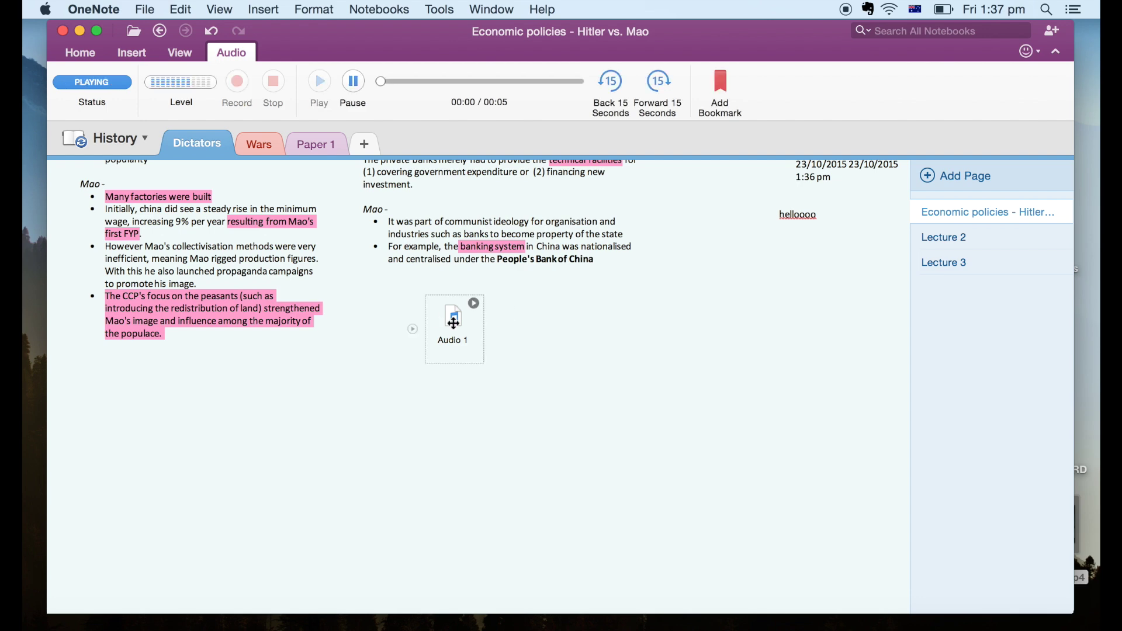
Pause Audio 1 at 00:02 of 00:05, then scroll through the page.
click(355, 84)
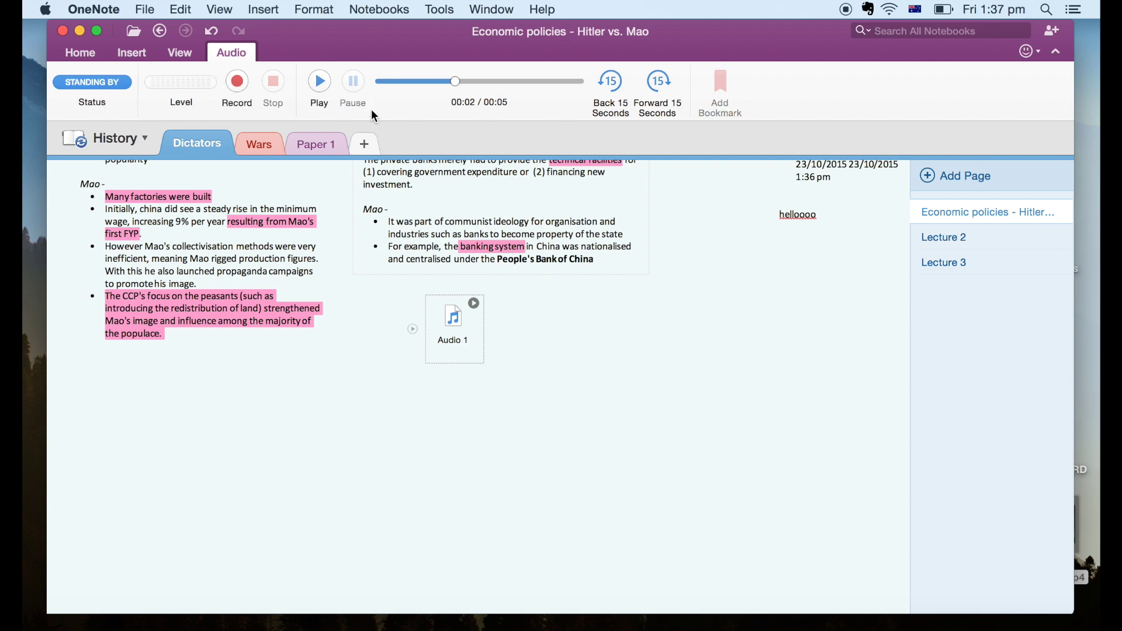
click(567, 334)
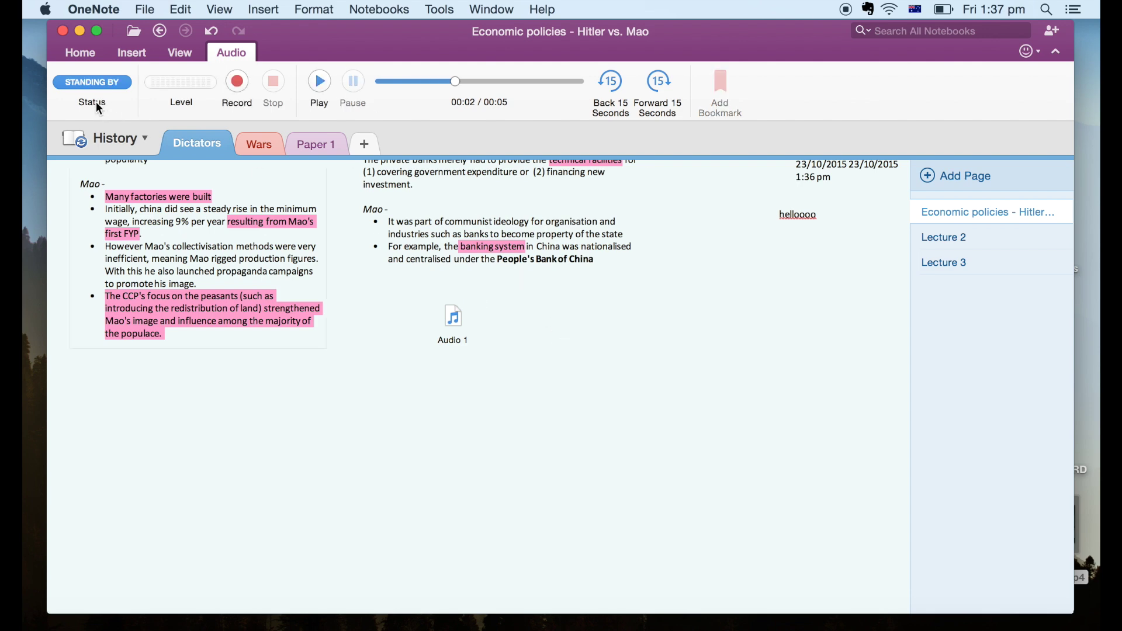
scroll(509, 473, up, 4)
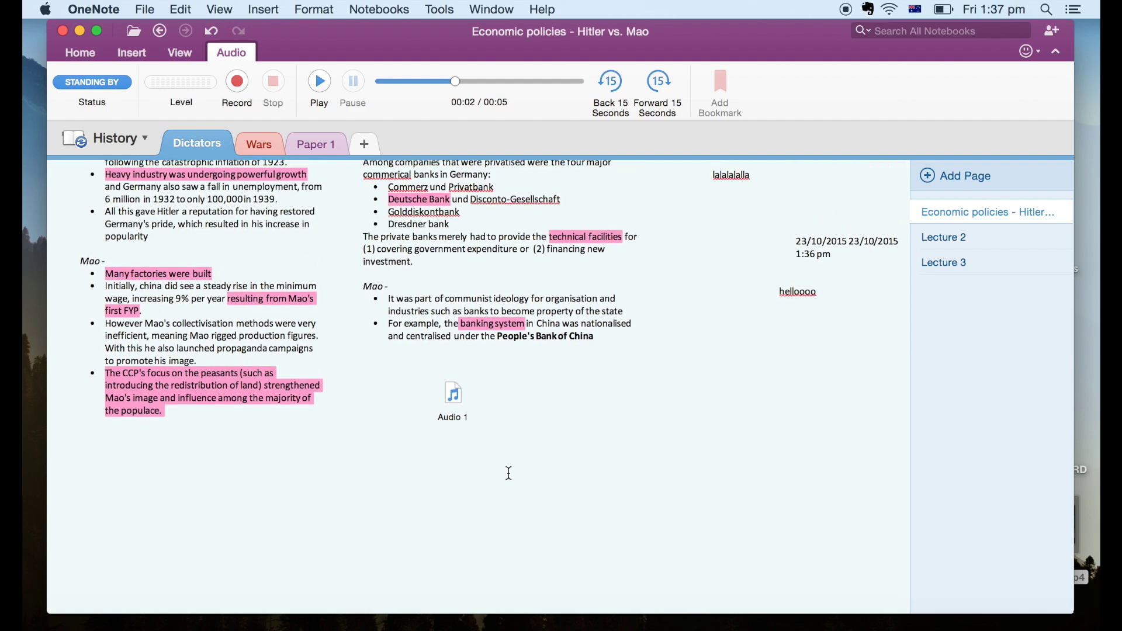
scroll(508, 473, down, 2)
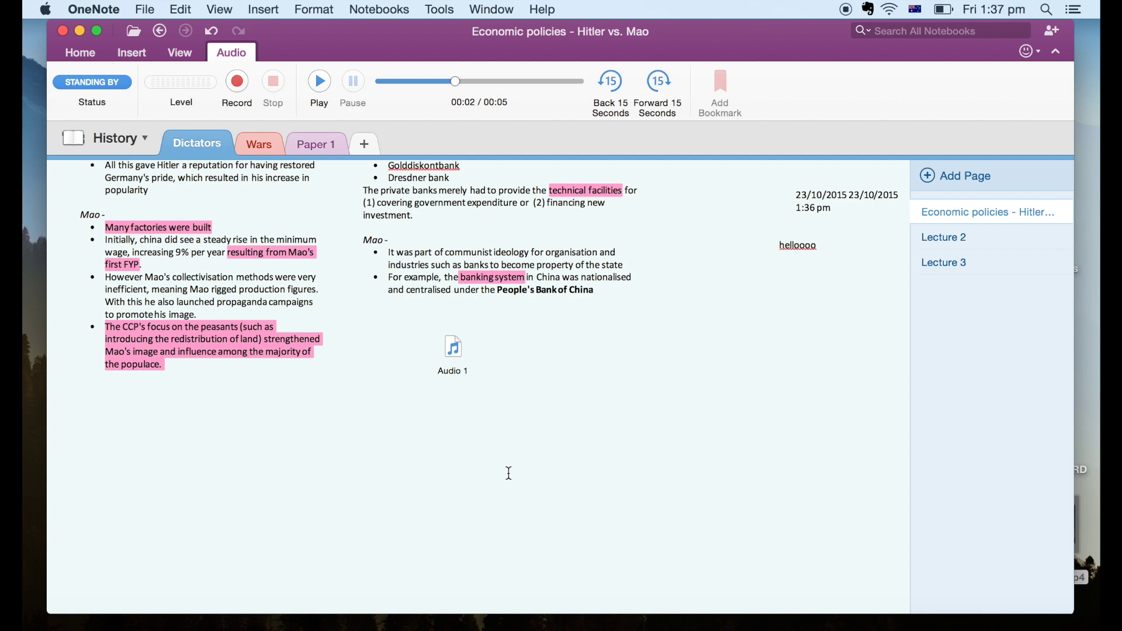
scroll(509, 473, up, 2)
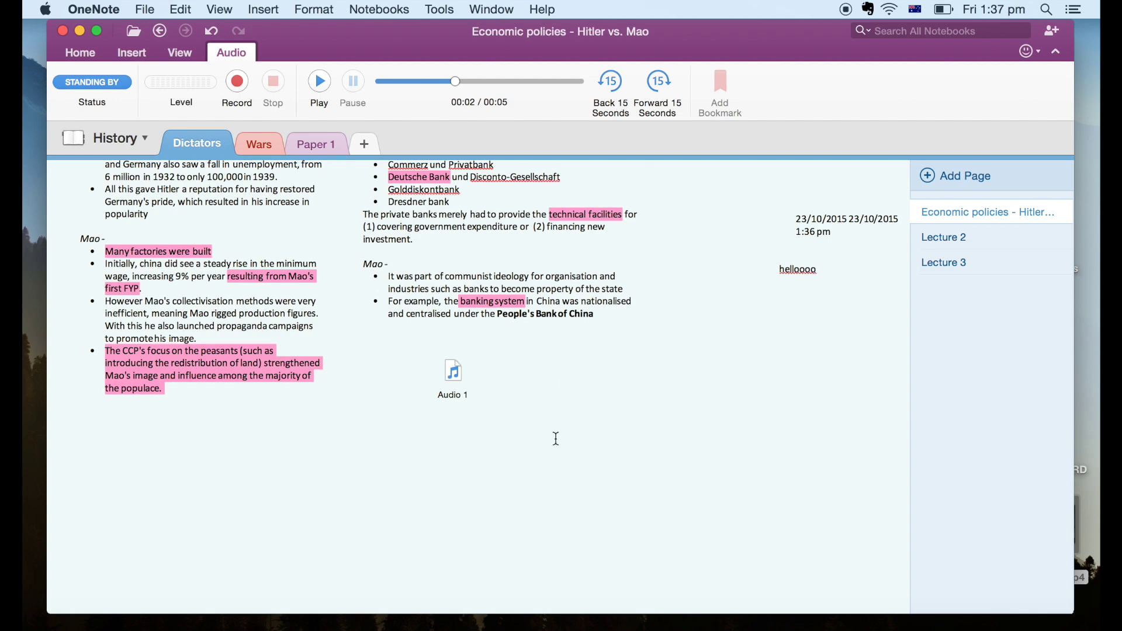
scroll(576, 425, up, 1)
scroll(576, 426, up, 5)
scroll(555, 436, down, 3)
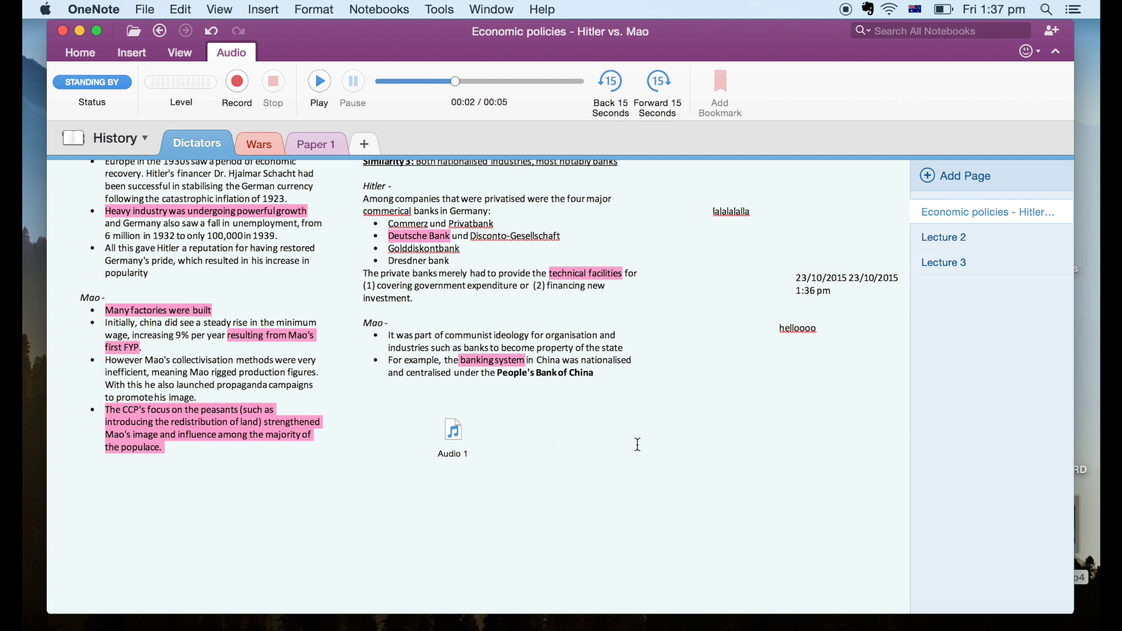
scroll(514, 468, down, 2)
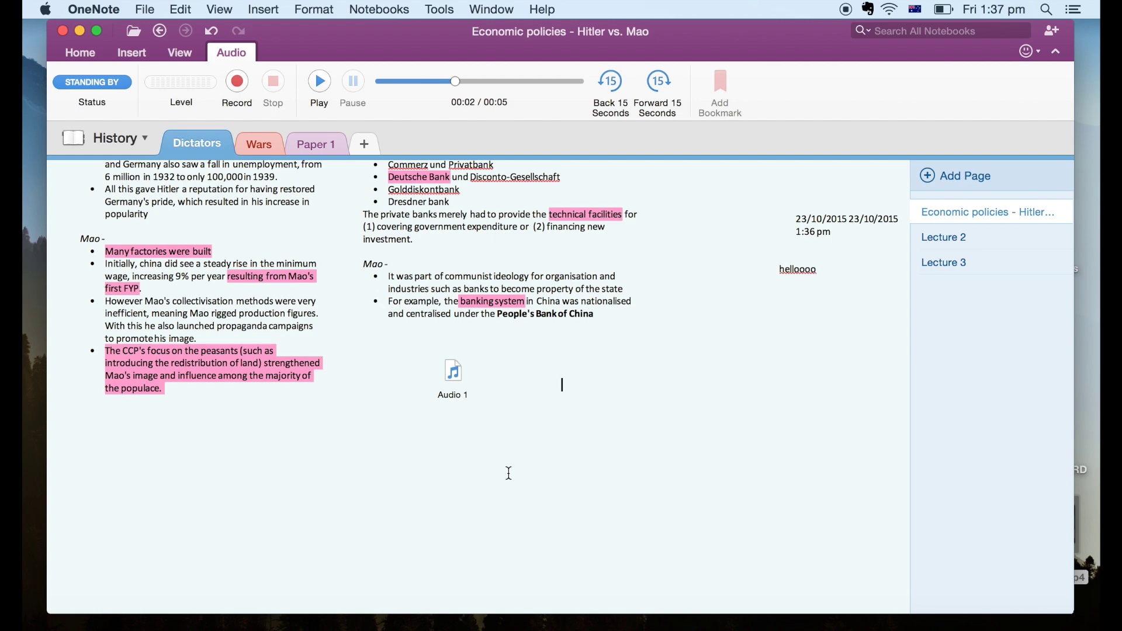
scroll(508, 473, up, 2)
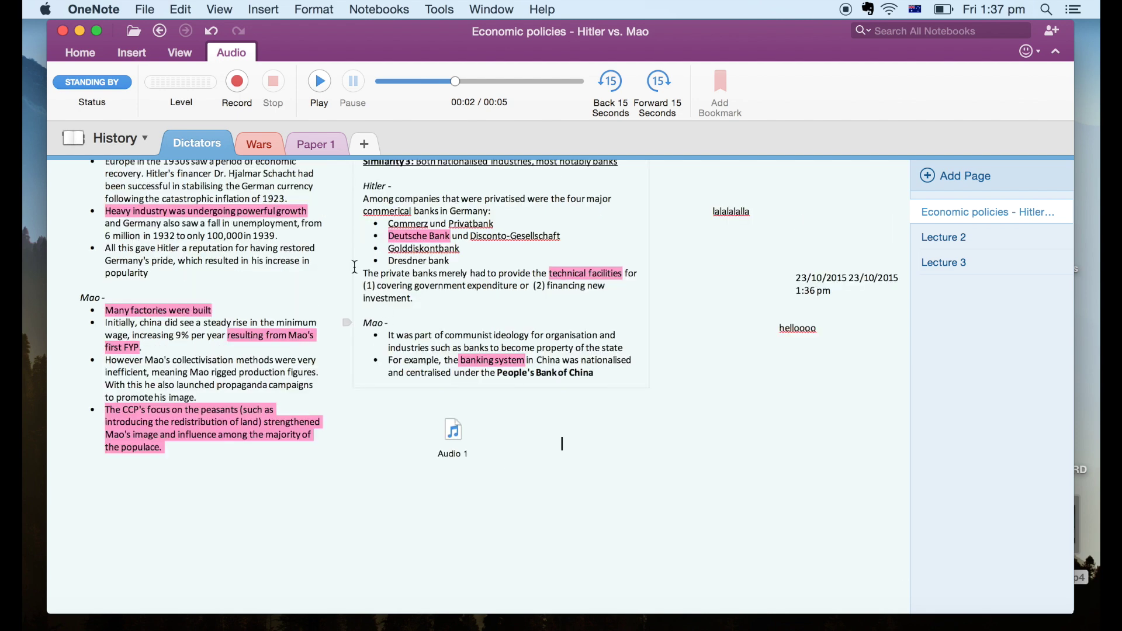
Open the Invite People dialog for sharing the notebook.
click(153, 9)
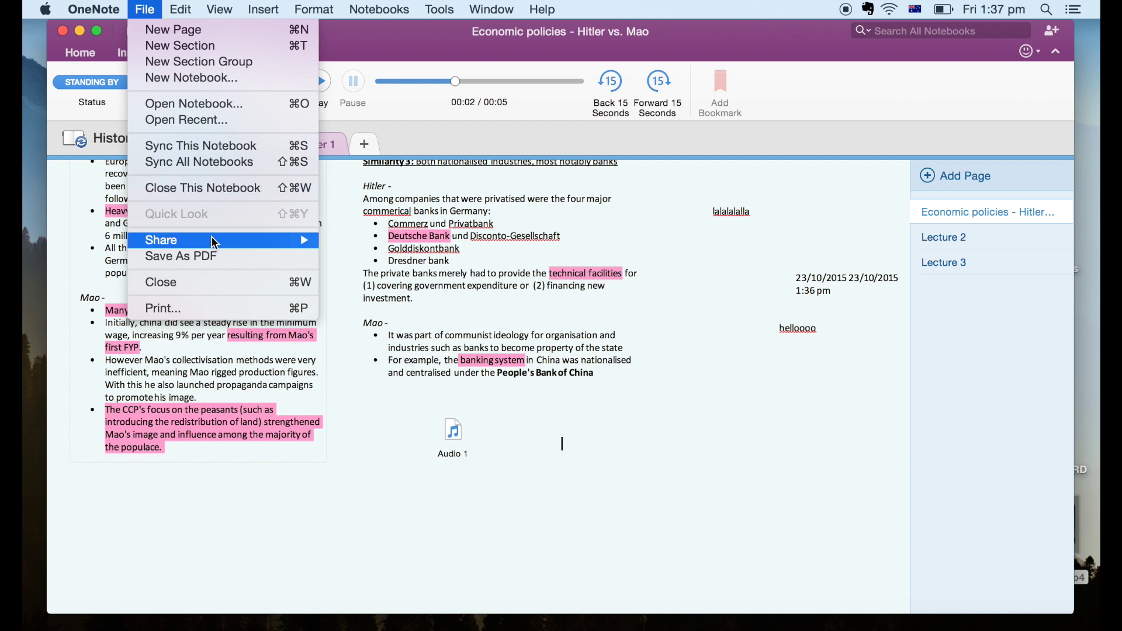
mouse_move(212, 236)
click(373, 240)
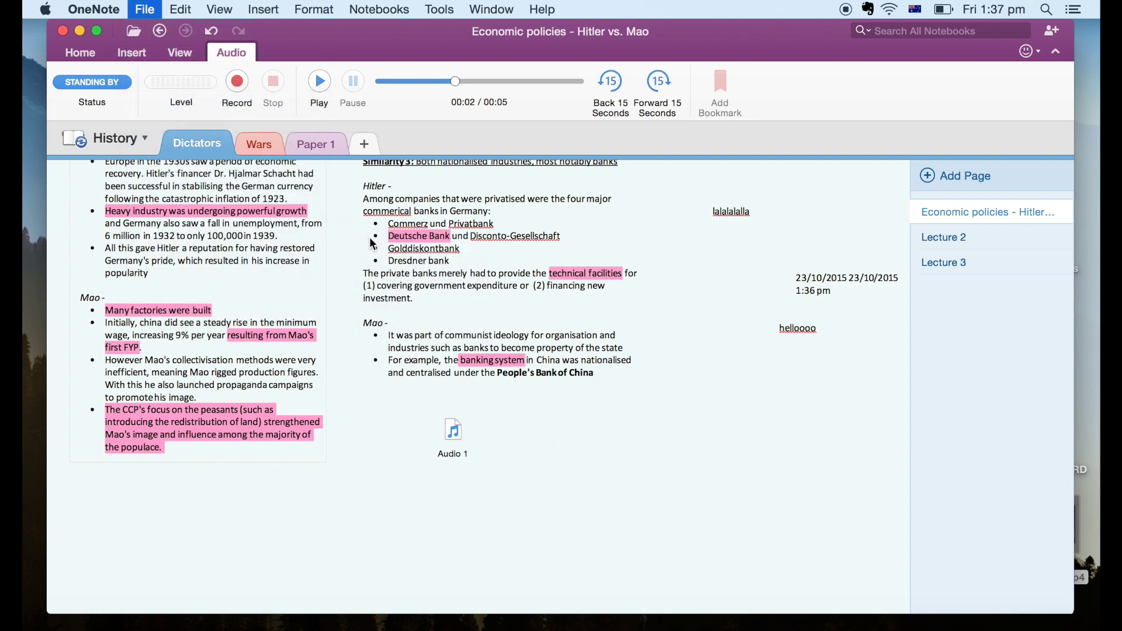
Move the Invite People dialog, check its fields, and close it without inviting anyone.
drag(566, 166, 488, 119)
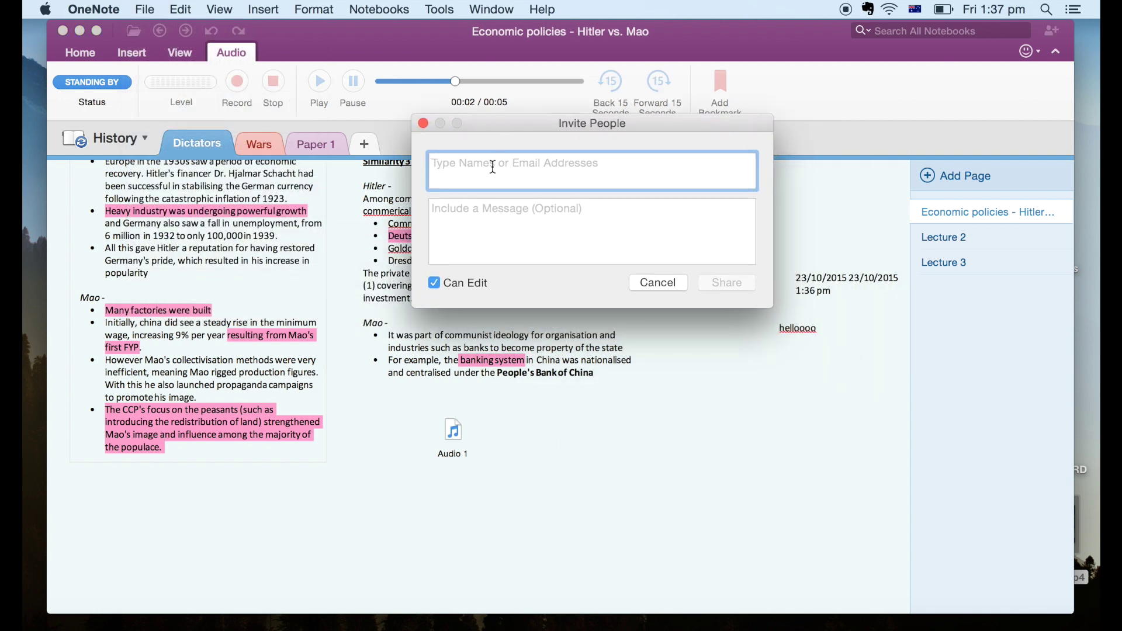
click(491, 248)
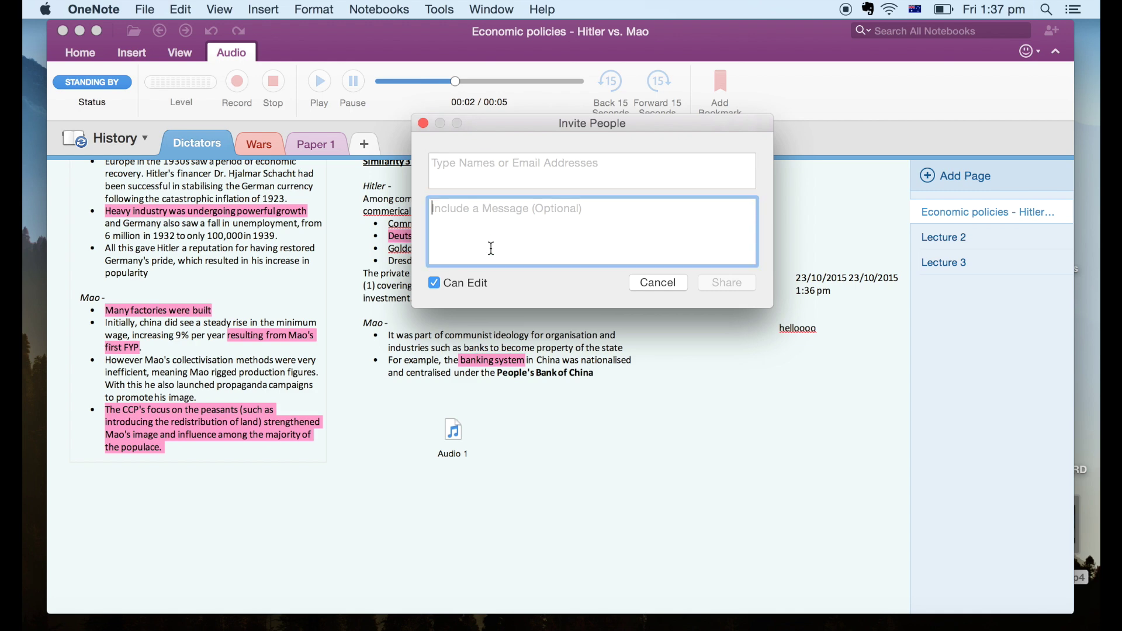
click(459, 155)
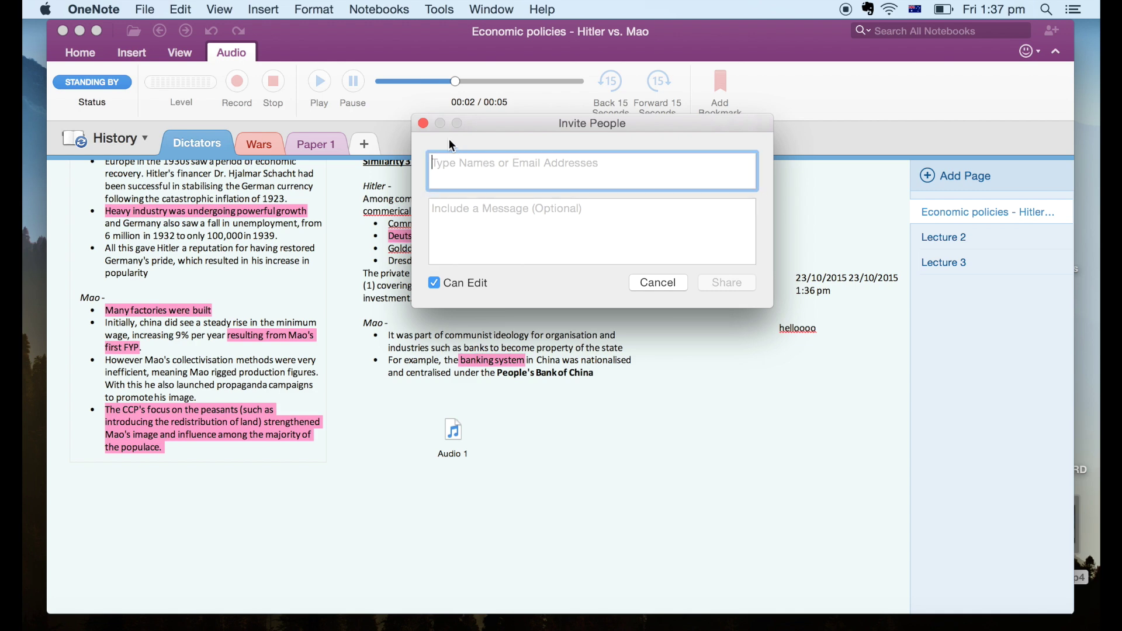
click(424, 124)
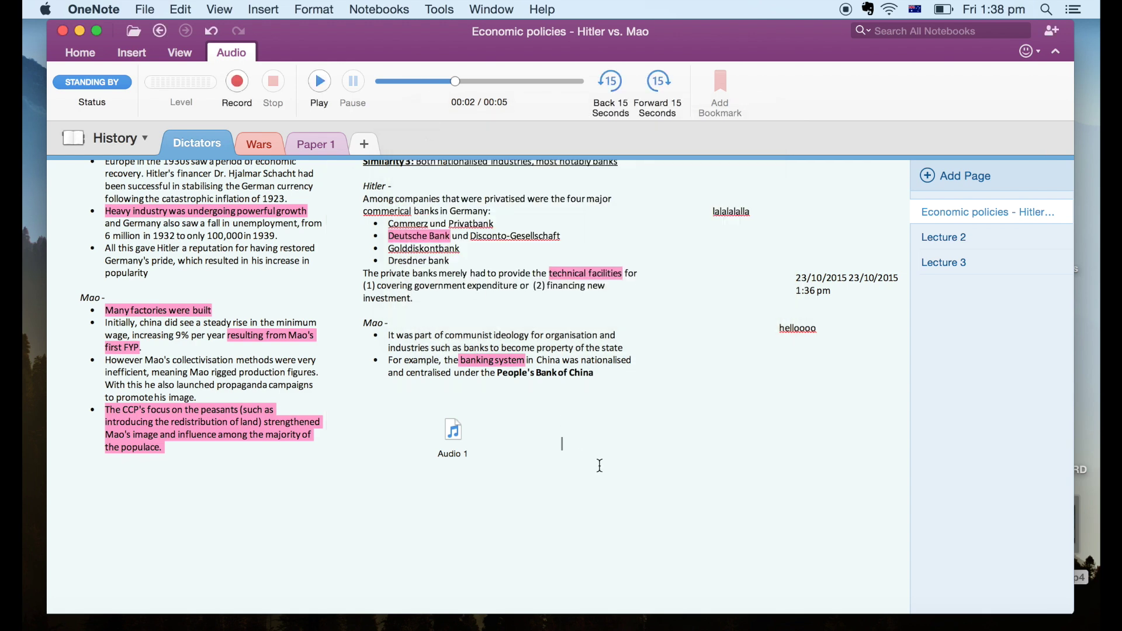
scroll(494, 355, up, 3)
Return to the Home tab, scroll to the page top, and show the Notebooks list.
click(79, 52)
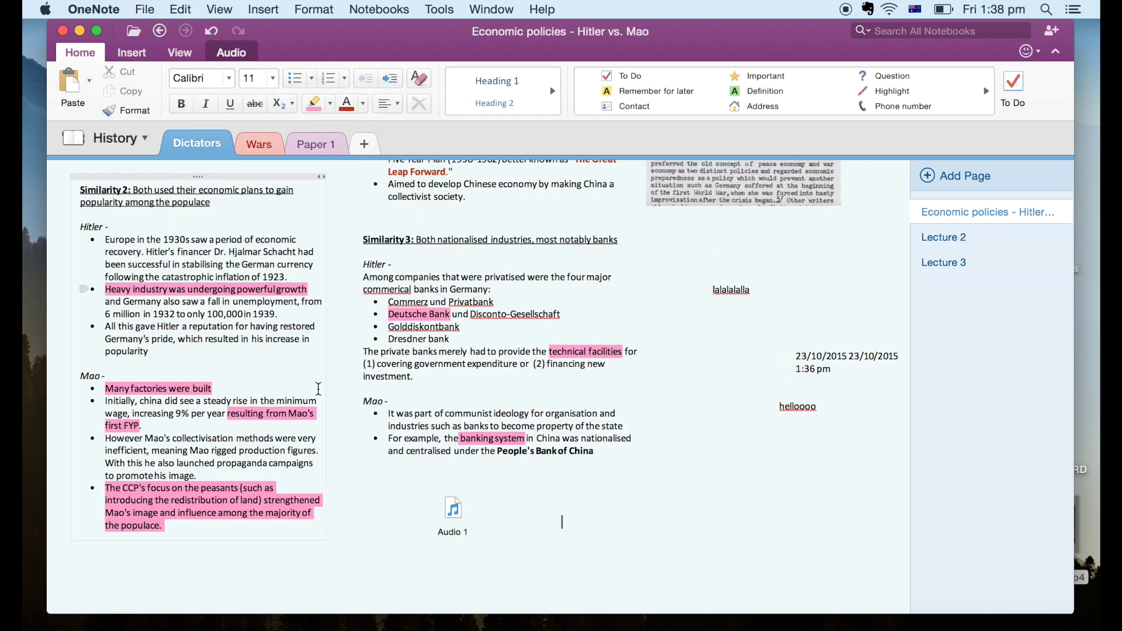
scroll(342, 420, down, 2)
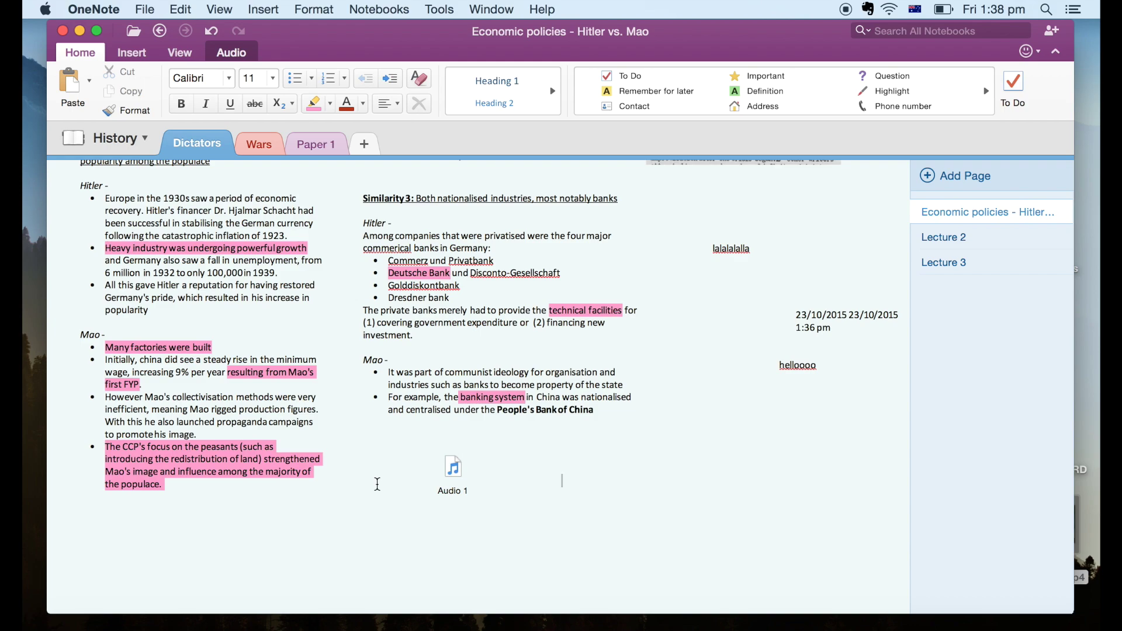
scroll(377, 483, up, 12)
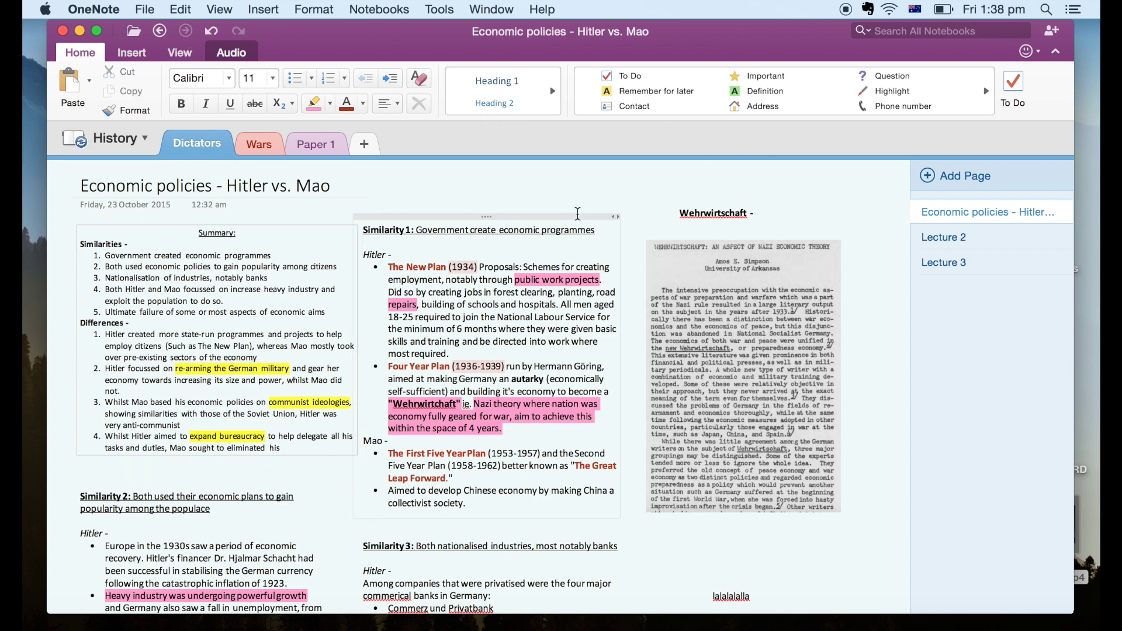
scroll(409, 193, down, 1)
click(93, 140)
Switch to Personal and start a plain line after the Daily Plan's second to-do.
click(105, 239)
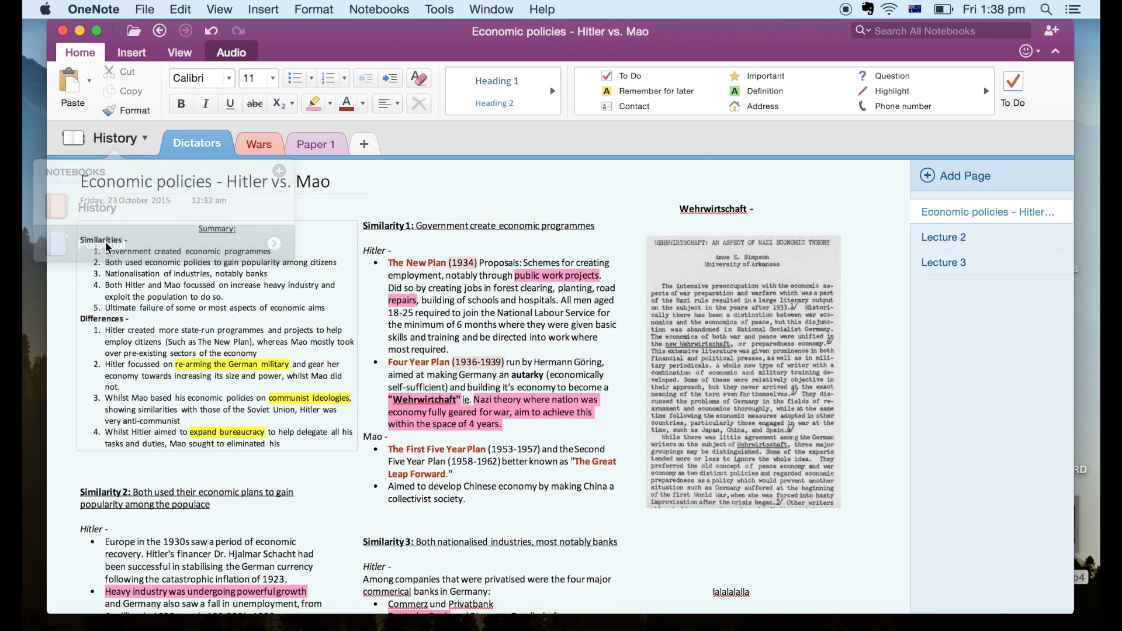
click(257, 282)
key(Return)
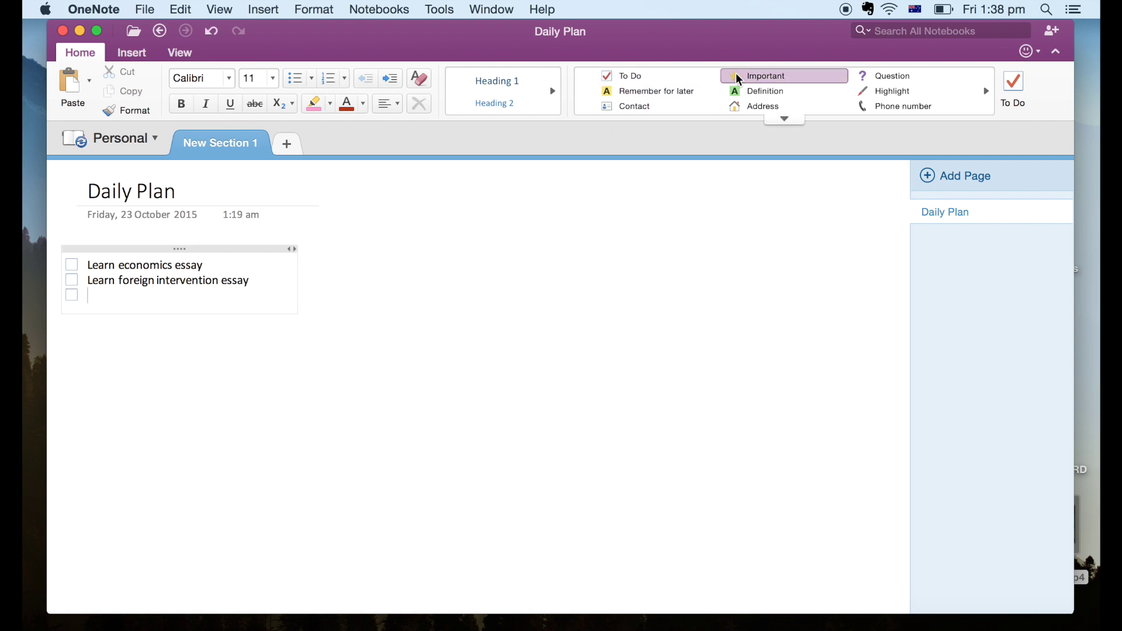
key(BackSpace)
Add 'Don't forget!' tagged Important and 'this person' tagged Contact.
click(772, 77)
text(Don't for)
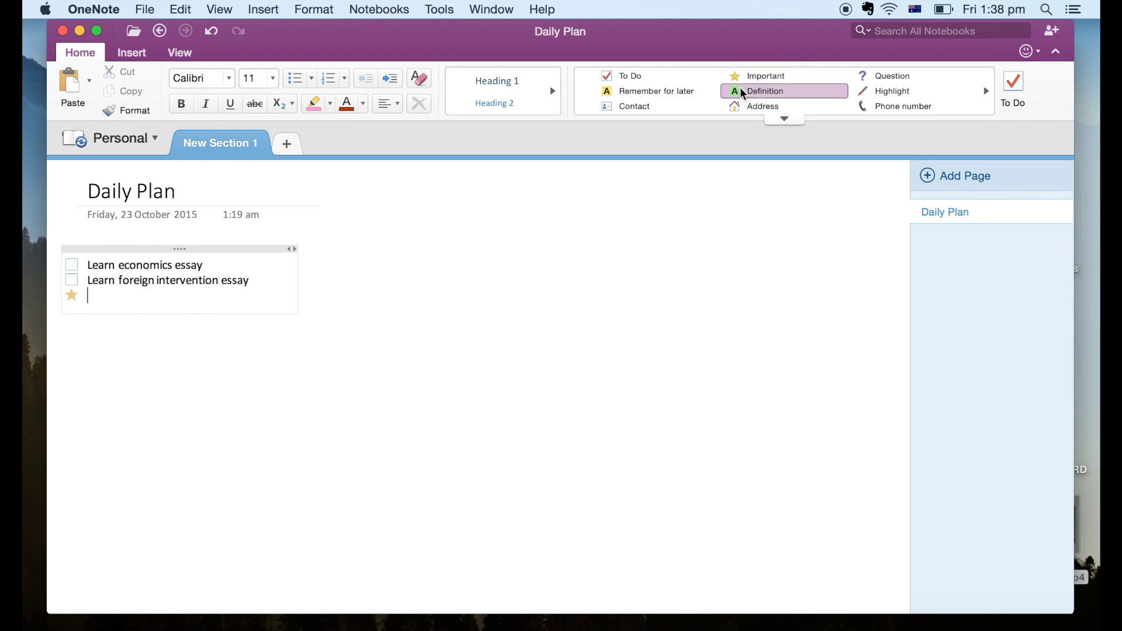
text(get!)
key(Return)
click(685, 107)
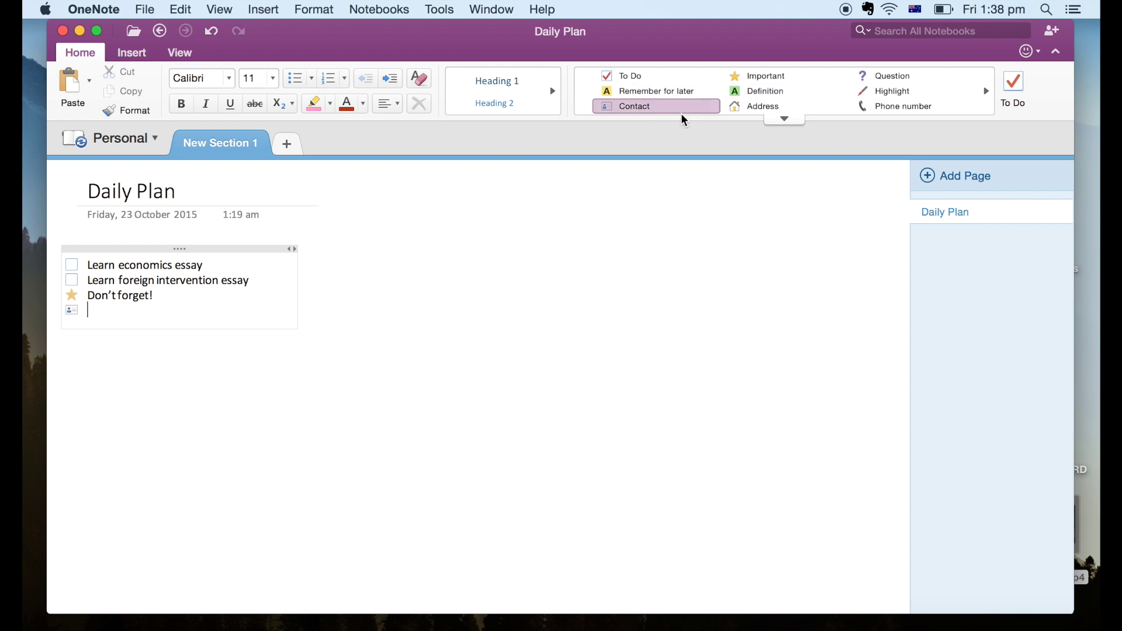
text(this person)
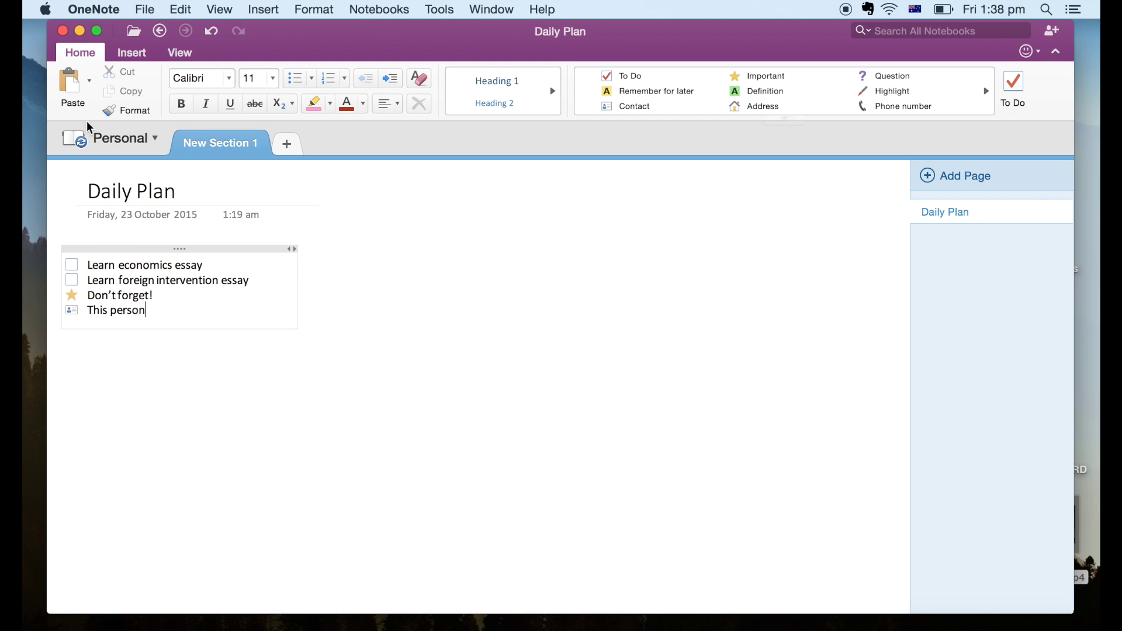
Try inserting a file attachment and a link, cancelling both.
click(134, 53)
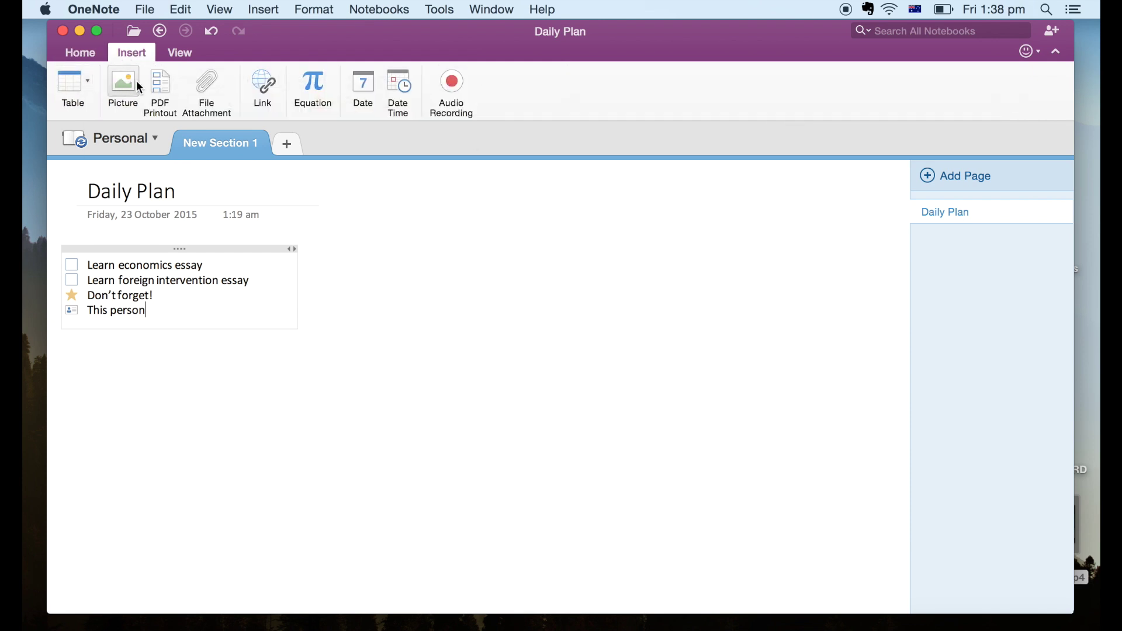
click(204, 85)
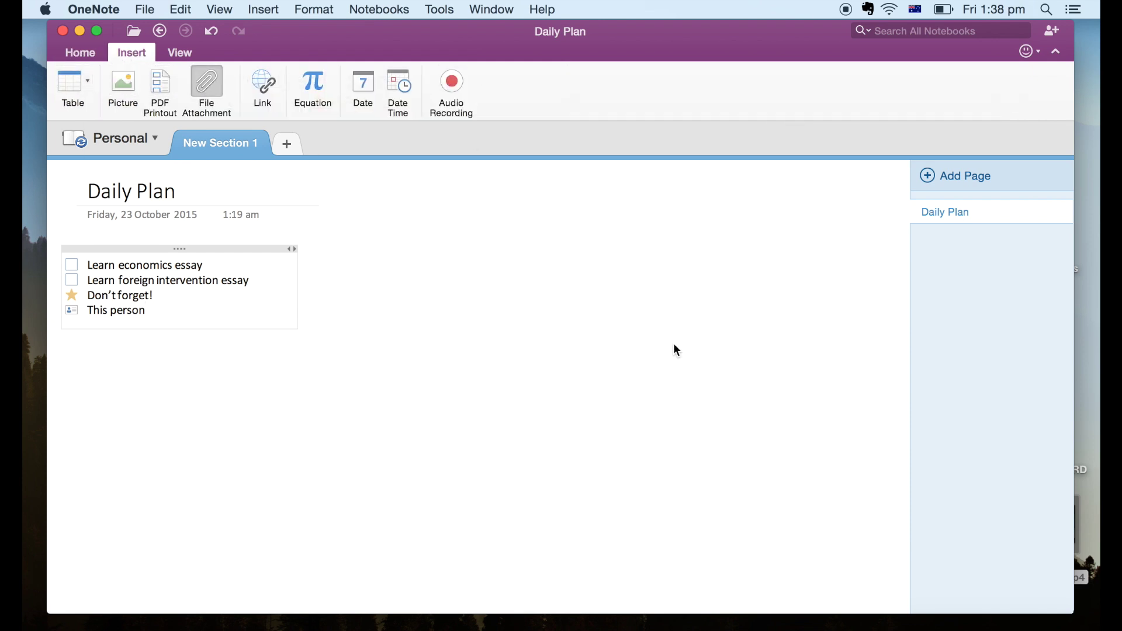
click(737, 452)
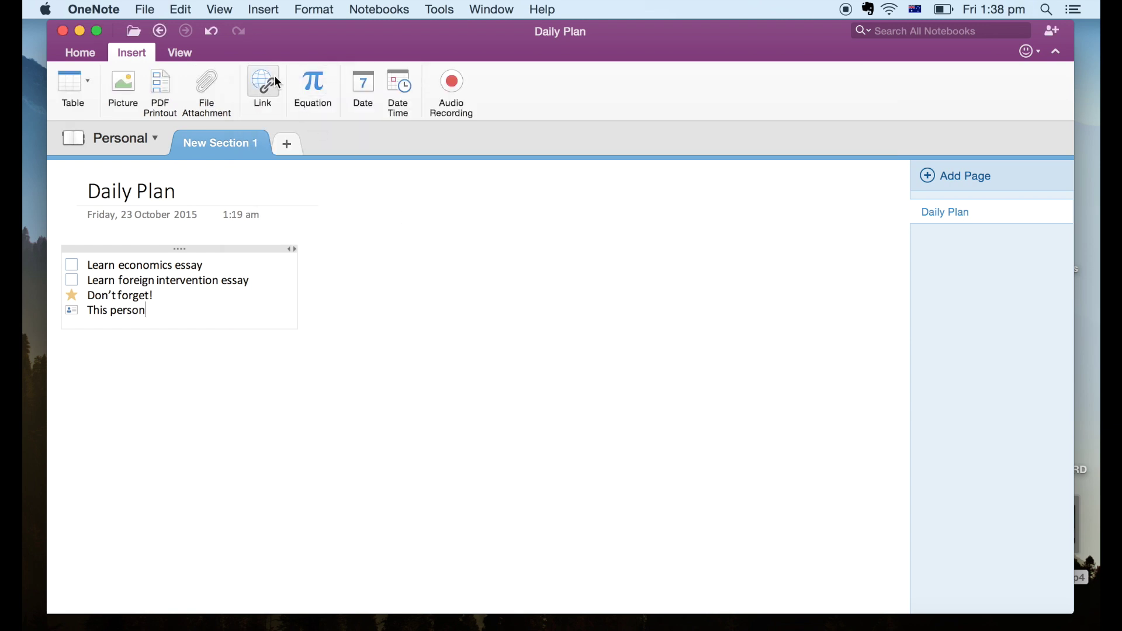
click(271, 78)
click(631, 400)
Switch to the History notebook's Economic policies - Hitler vs. Mao page.
click(468, 325)
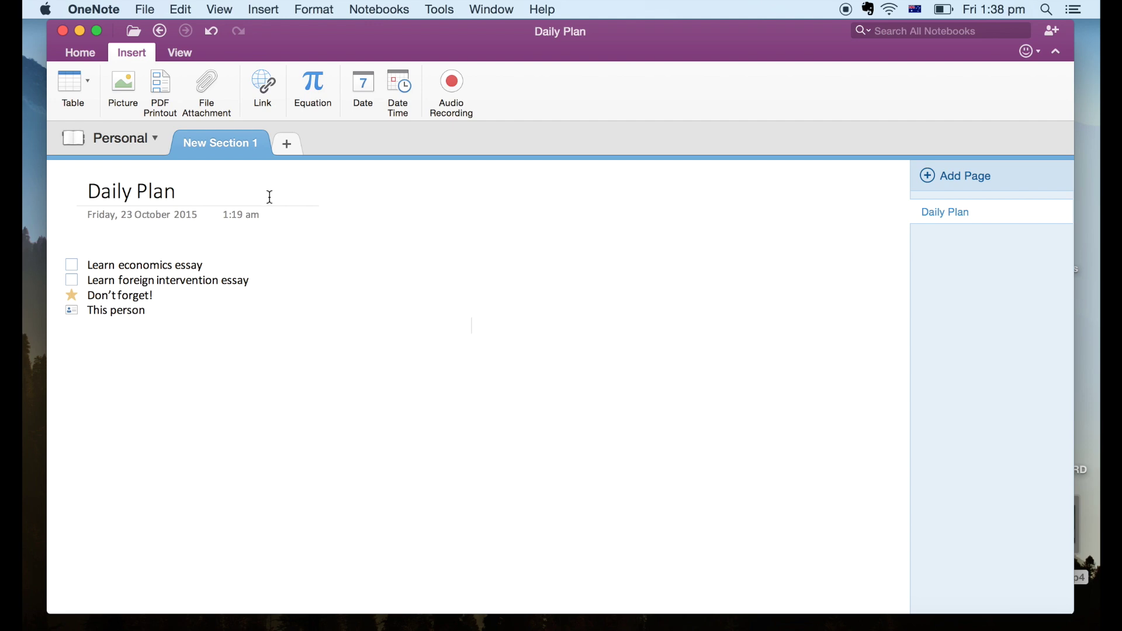
click(108, 138)
click(115, 213)
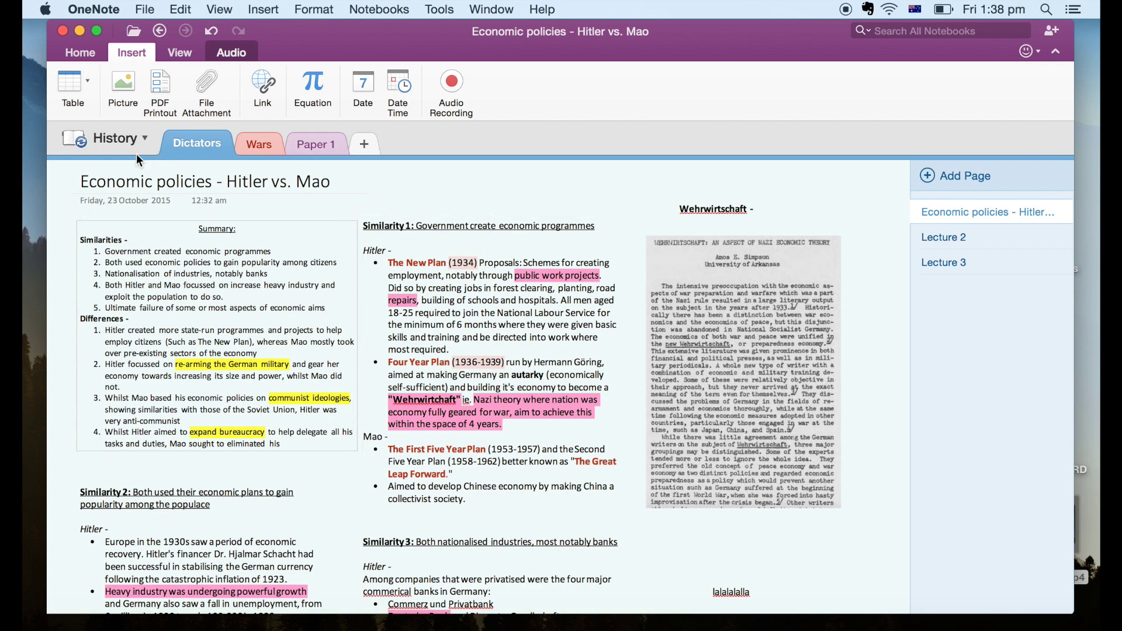
Fit the Economic policies page to the window width.
mouse_move(502, 20)
mouse_down()
mouse_move(503, 51)
mouse_move(503, 23)
mouse_up()
scroll(629, 449, down, 5)
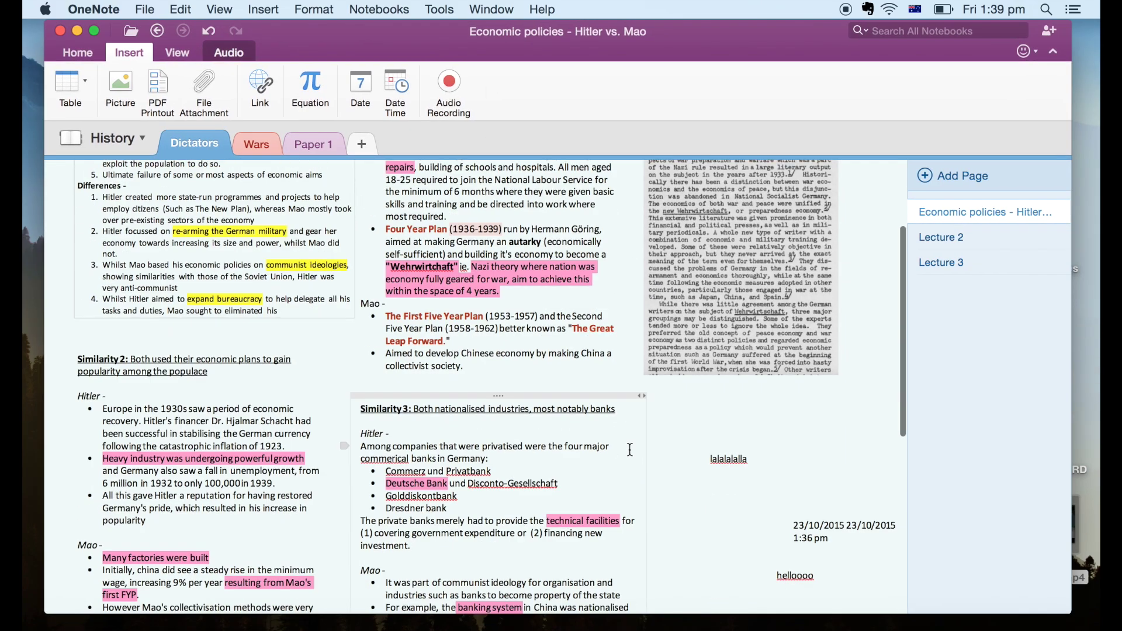
scroll(630, 449, down, 3)
scroll(630, 450, up, 8)
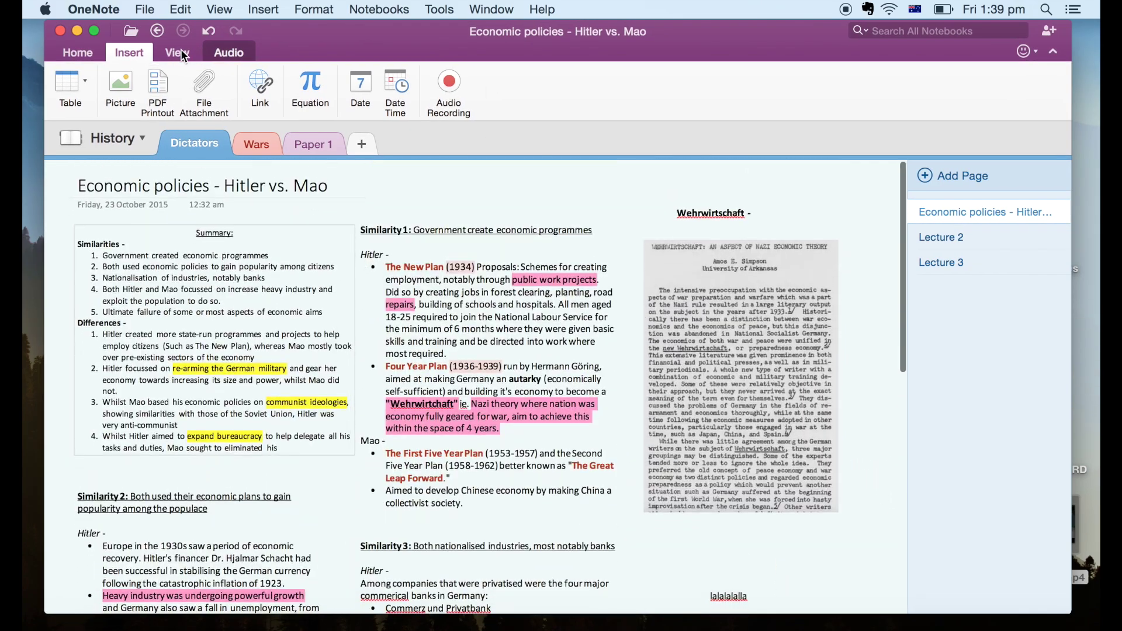
click(177, 53)
click(204, 103)
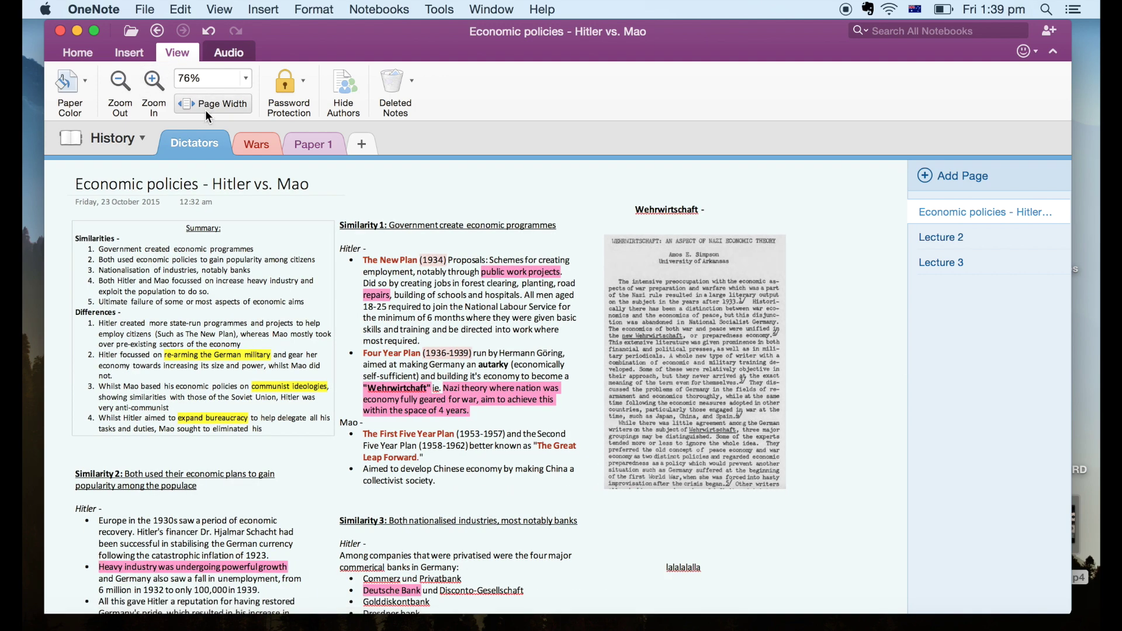
Zoom the page out step by step to 26% to see it whole.
click(120, 83)
click(120, 83)
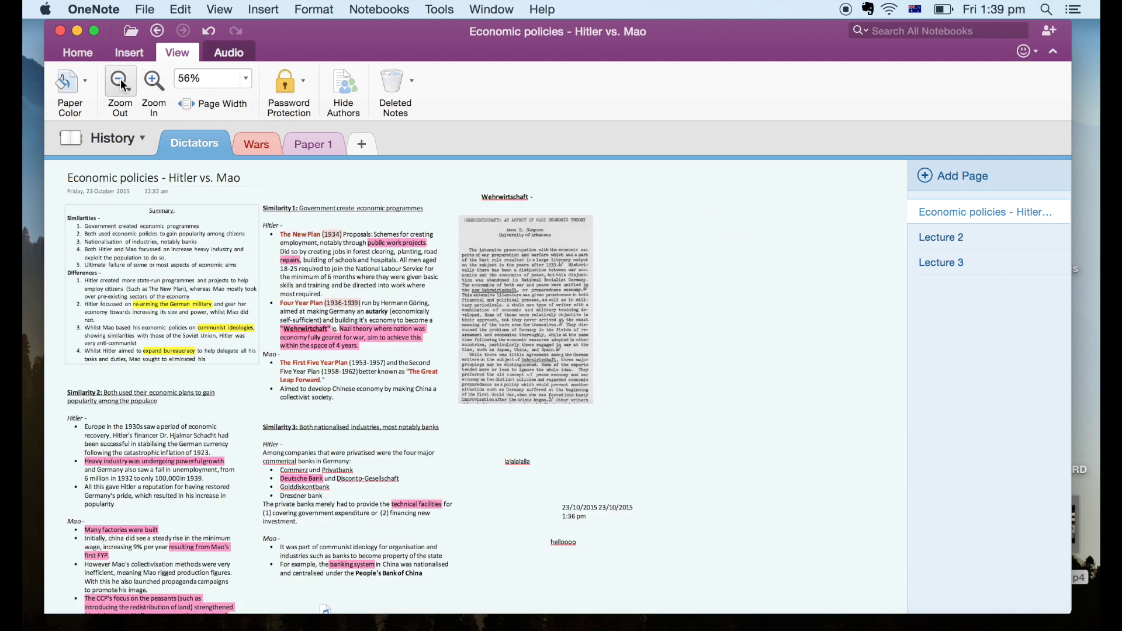
click(120, 80)
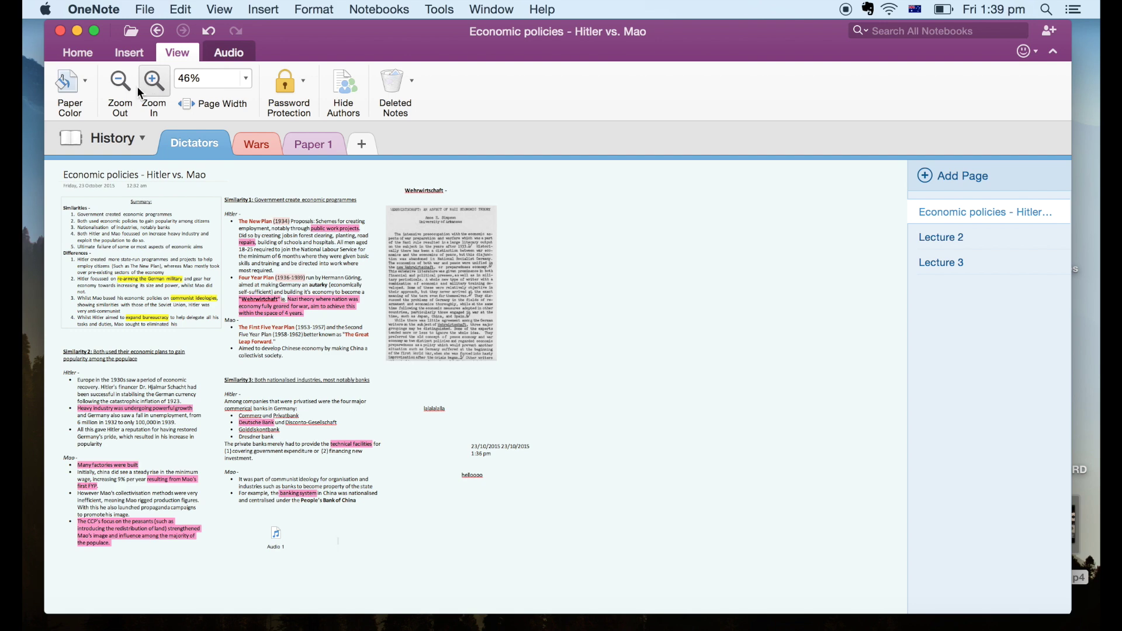
click(124, 86)
click(124, 86)
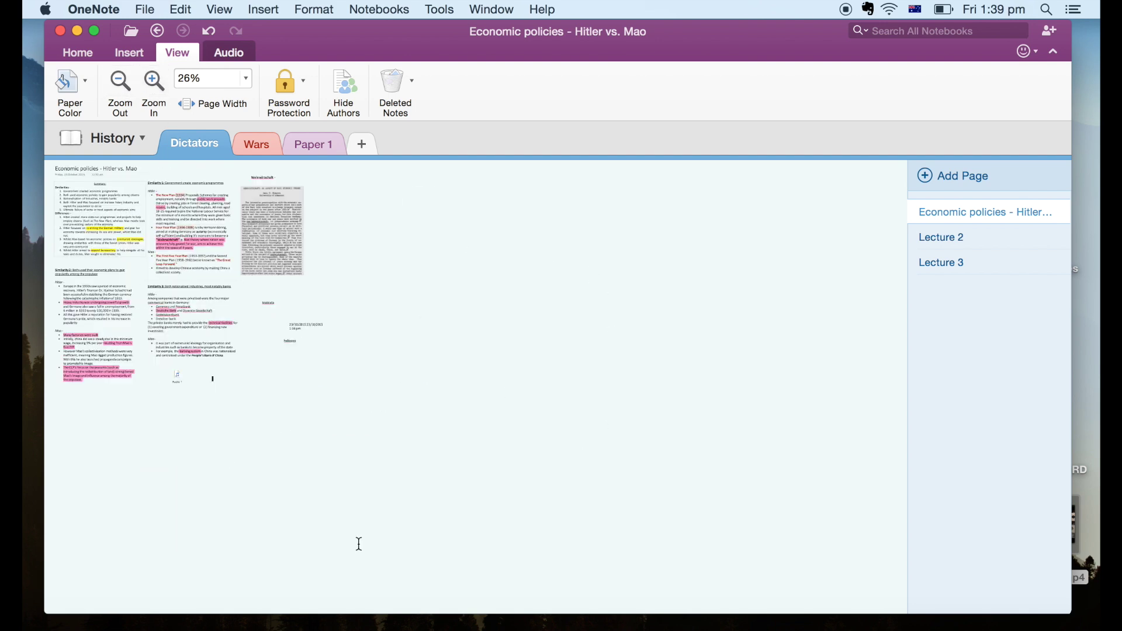
Zoom the page back in to 66% and return to the Home tools.
click(154, 82)
click(155, 82)
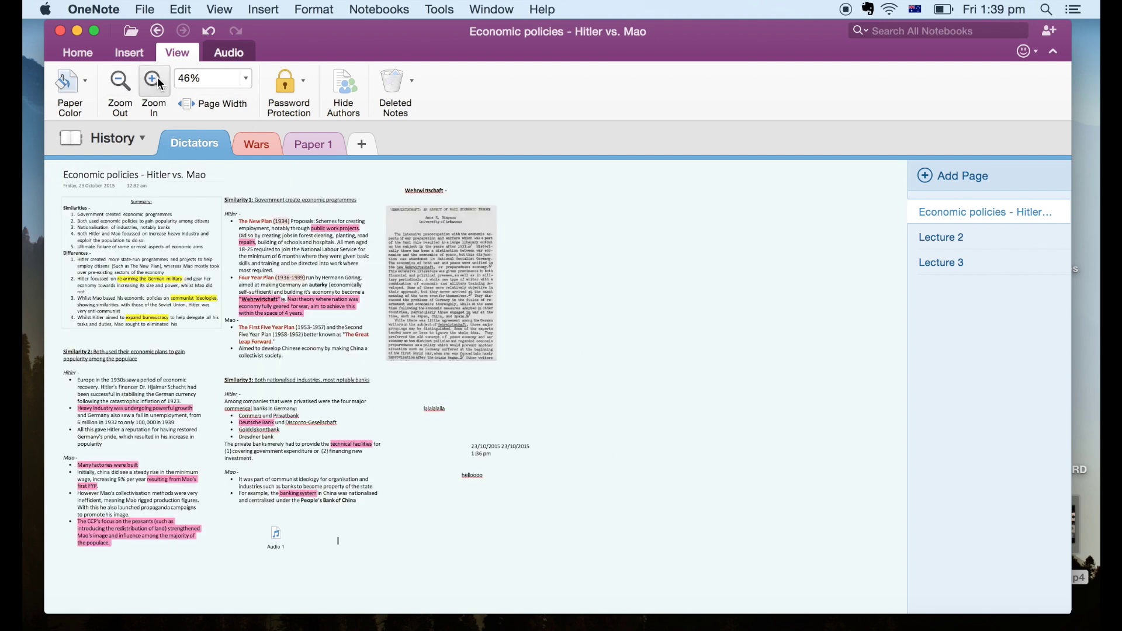
click(158, 83)
click(158, 83)
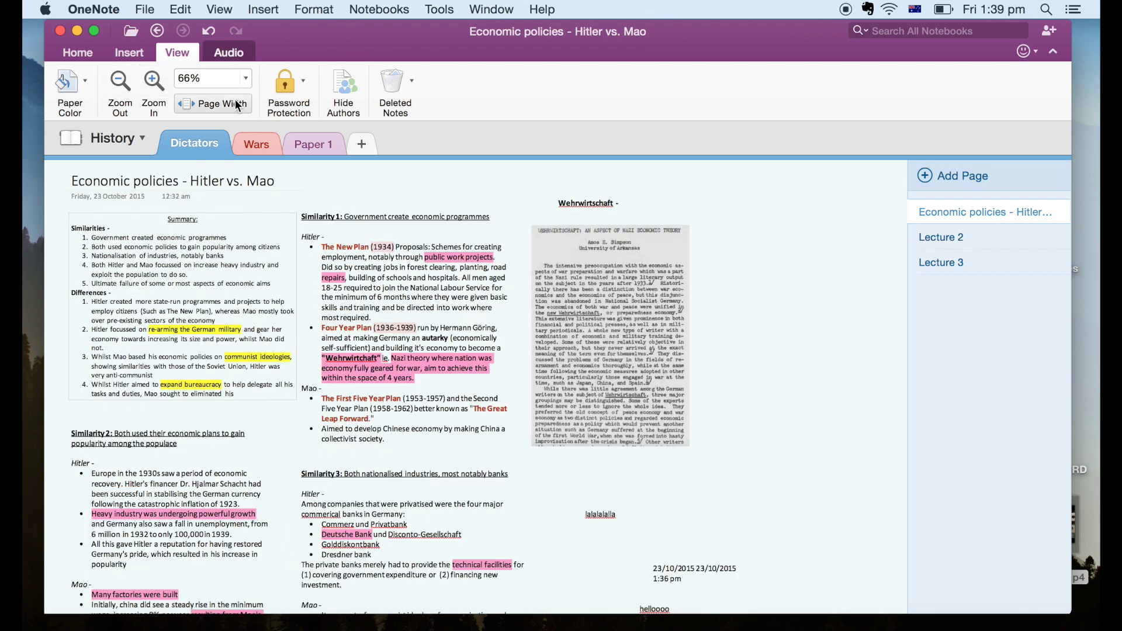
click(82, 57)
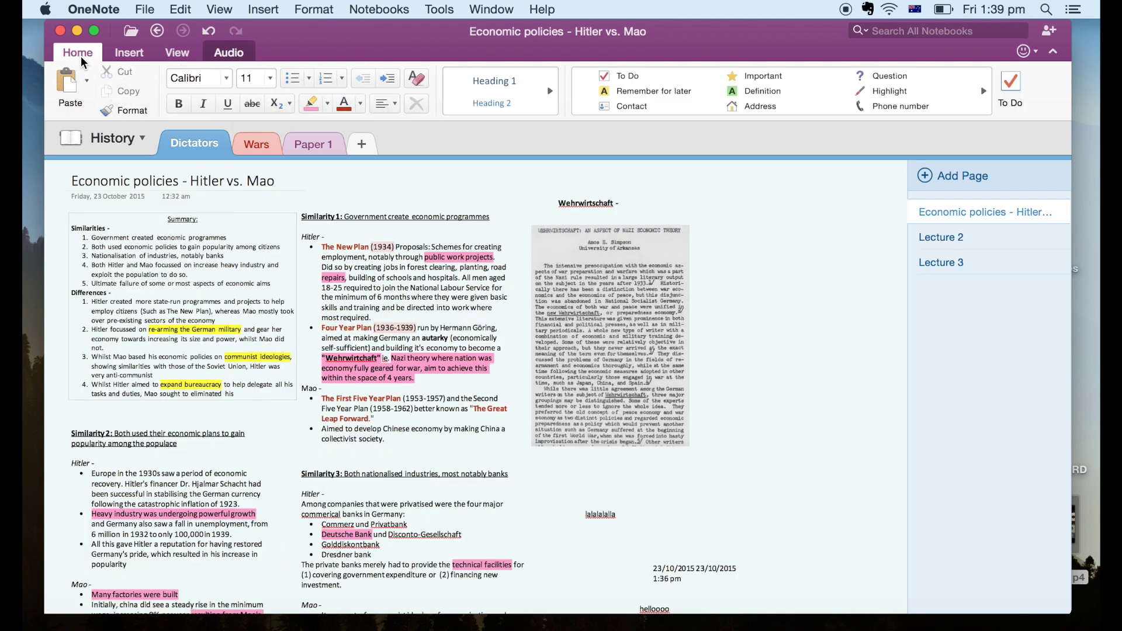